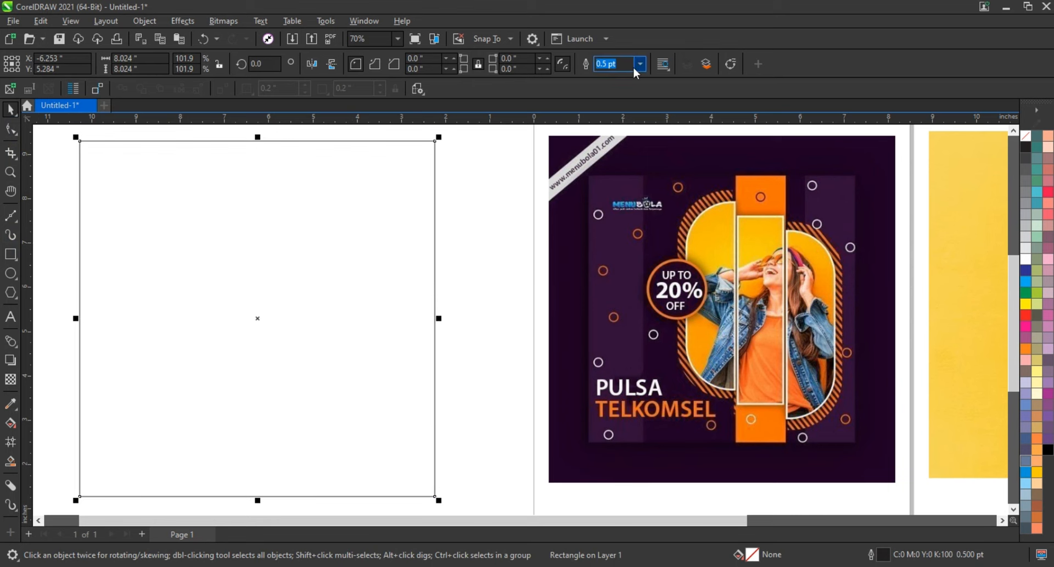
# Step: Give the large square a thicker outline
pyautogui.click(640, 64)
pyautogui.click(629, 146)
pyautogui.click(491, 245)
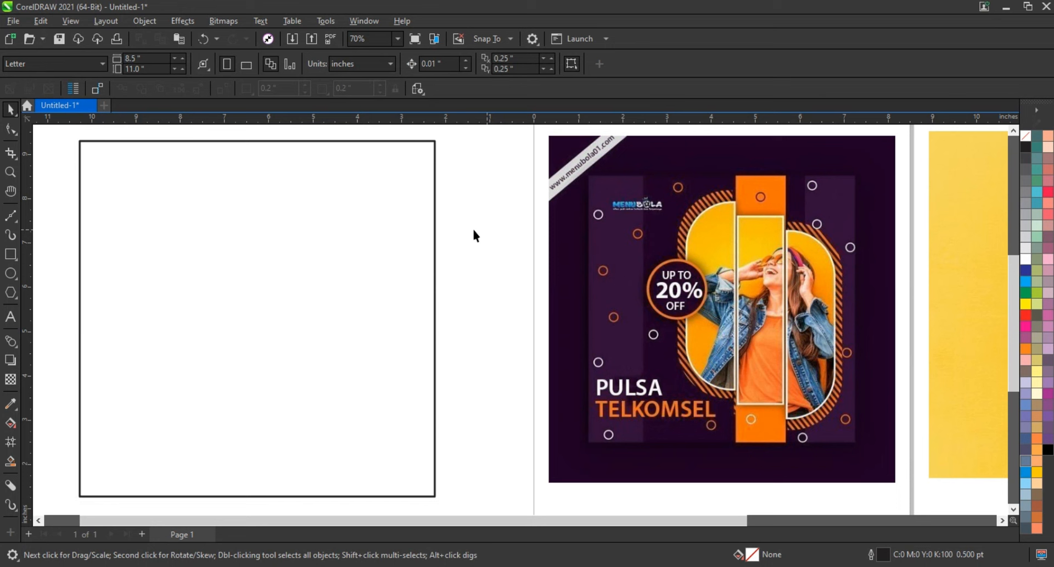
# Step: Draw a rectangle about 4.27 × 5.48 in inside the square and round its corners to about 1.06 in
pyautogui.click(11, 254)
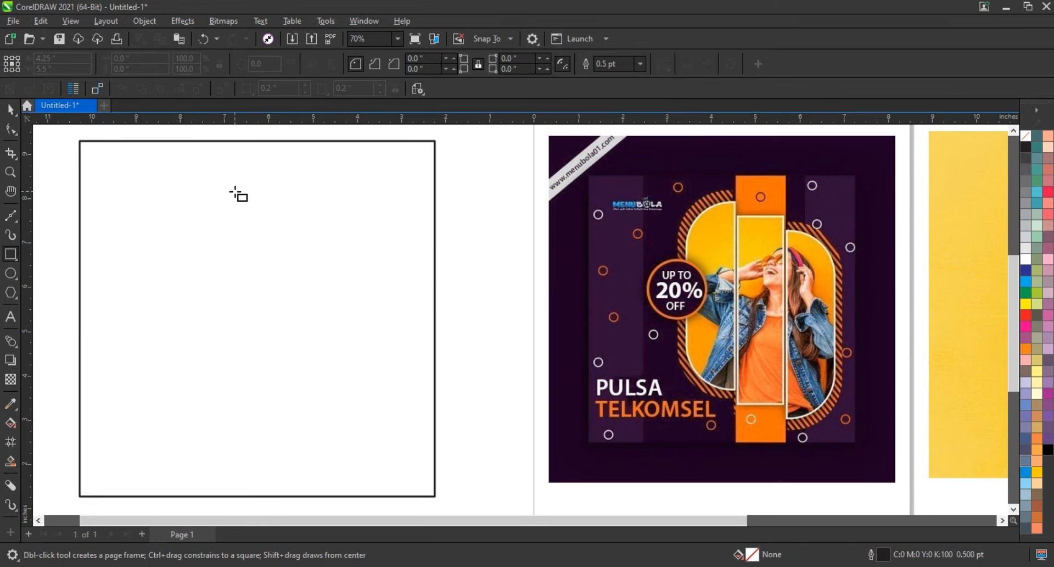
pyautogui.moveTo(235, 192); pyautogui.dragTo(425, 434)
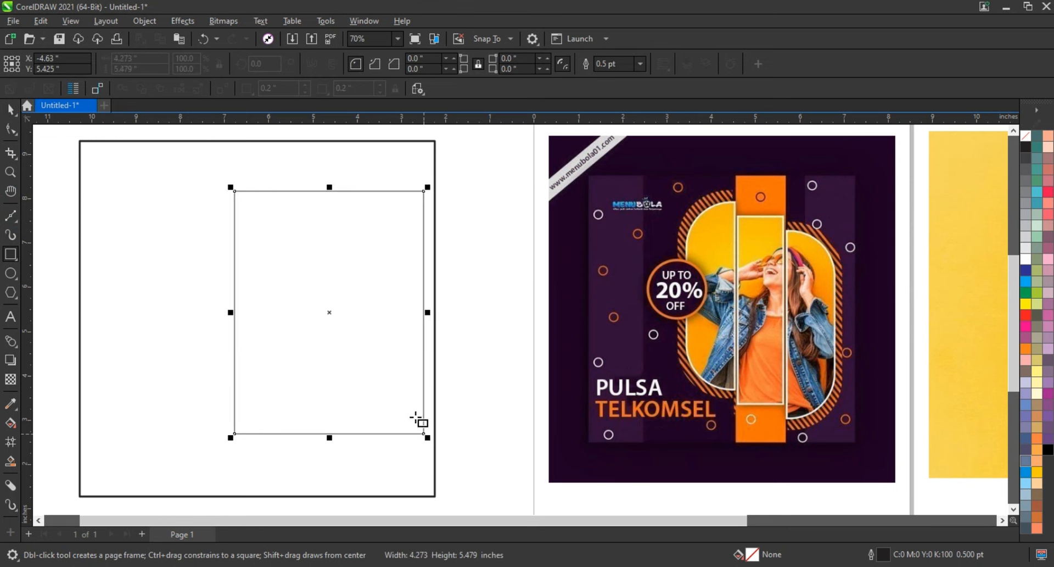
pyautogui.click(11, 129)
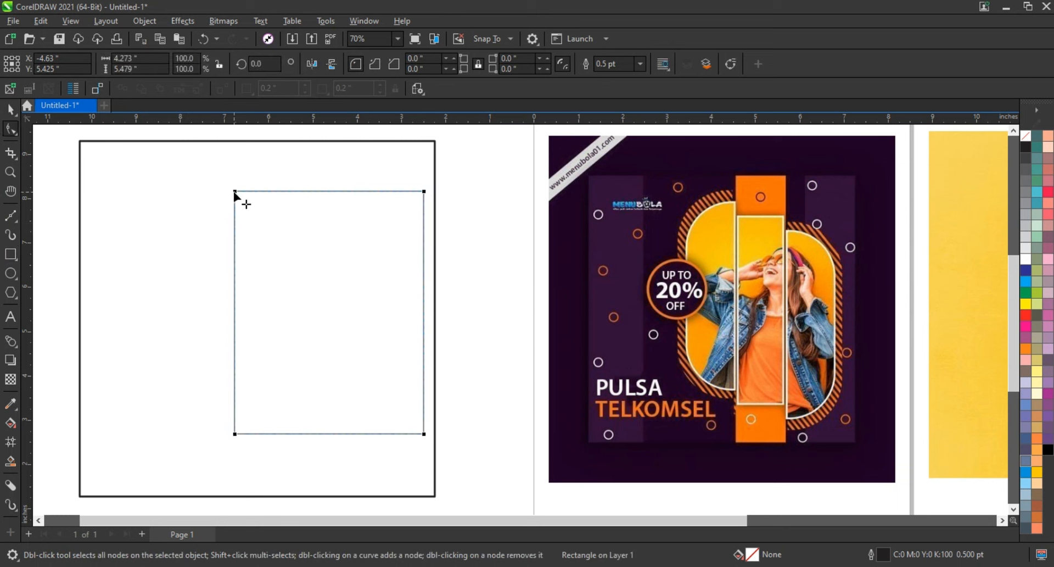
pyautogui.moveTo(230, 214); pyautogui.dragTo(235, 239)
pyautogui.click(10, 110)
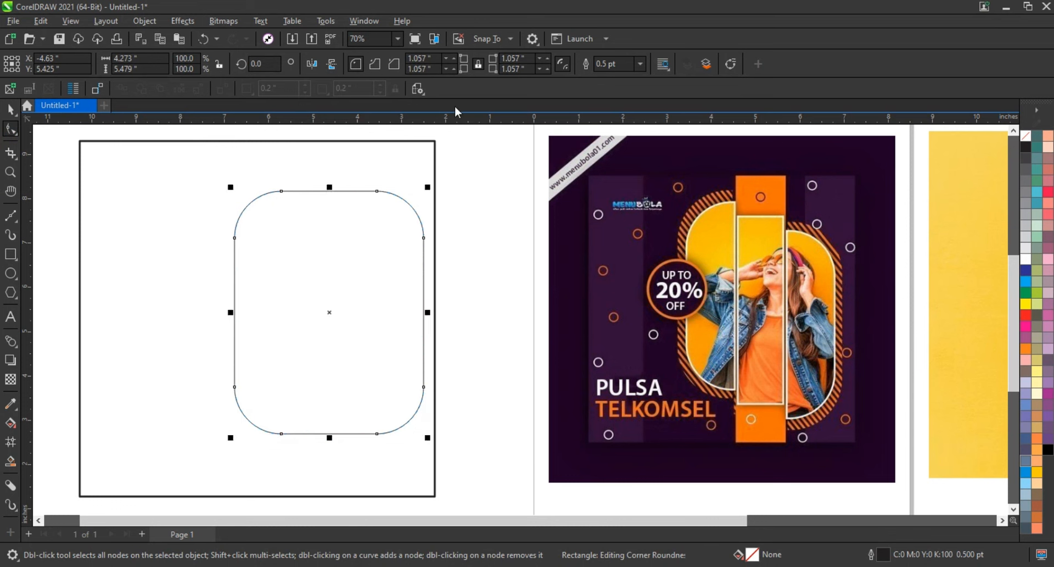
# Step: Turn off object snapping and move the rounded rectangle about 0.22 in to the left inside the square
pyautogui.click(492, 40)
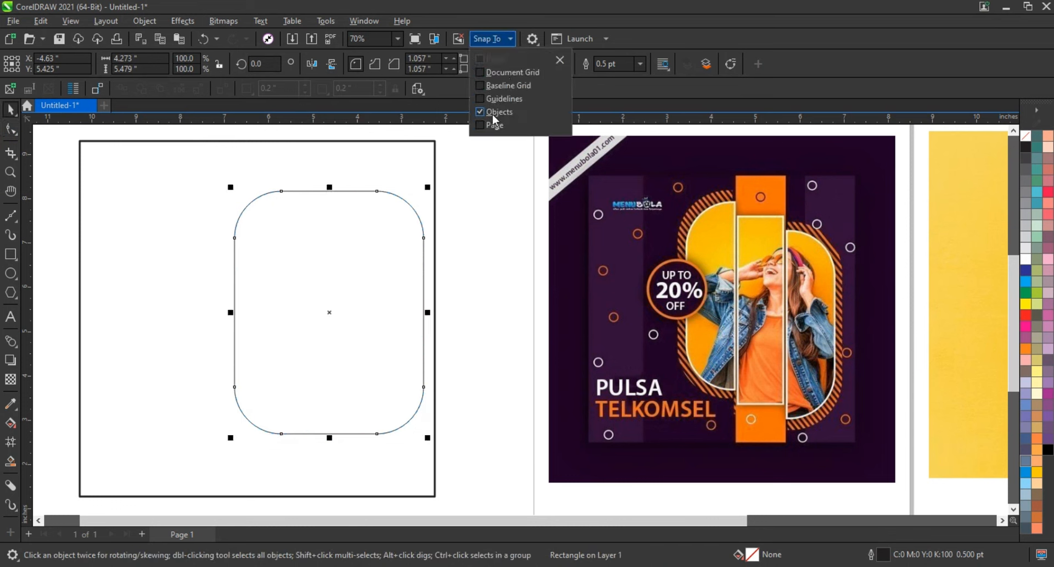
pyautogui.click(459, 39)
pyautogui.click(480, 248)
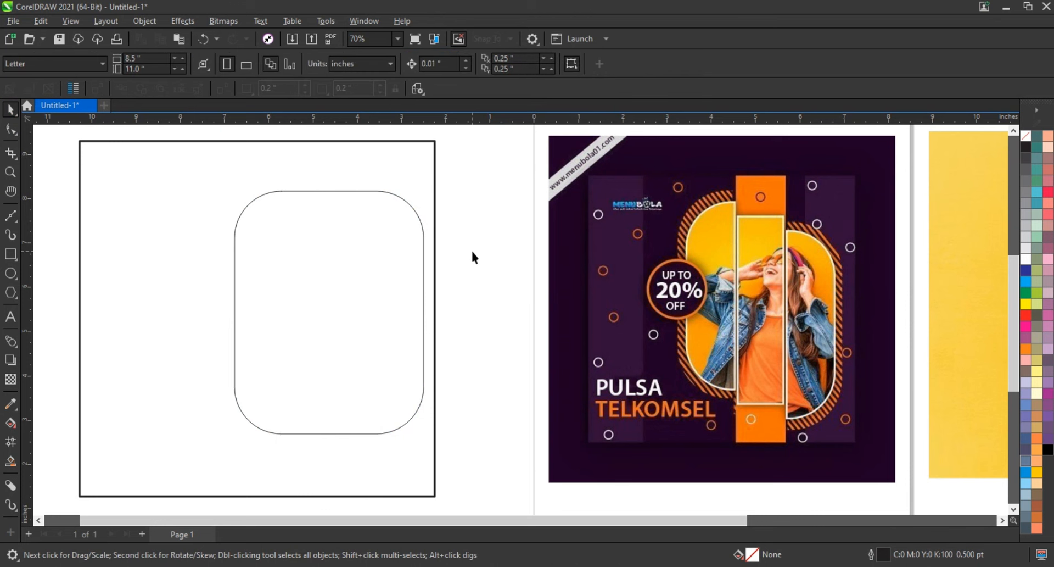
pyautogui.click(378, 271)
pyautogui.moveTo(355, 271); pyautogui.dragTo(395, 277)
pyautogui.click(484, 263)
# Step: Add a one-step inside contour of about 0.283 in to the rounded rectangle
pyautogui.click(414, 269)
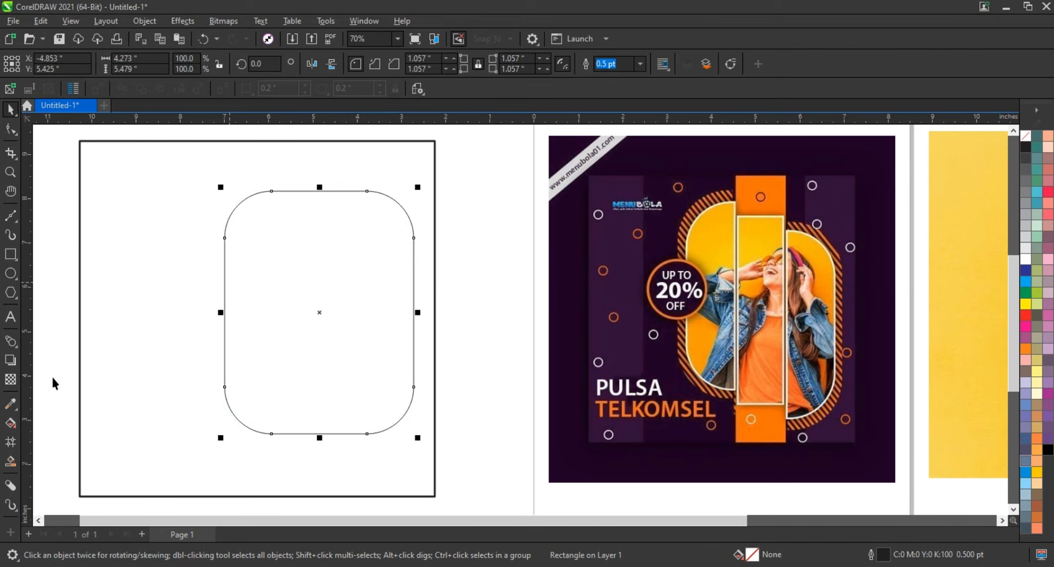
pyautogui.click(17, 358)
pyautogui.click(43, 357)
pyautogui.moveTo(308, 193); pyautogui.dragTo(307, 209)
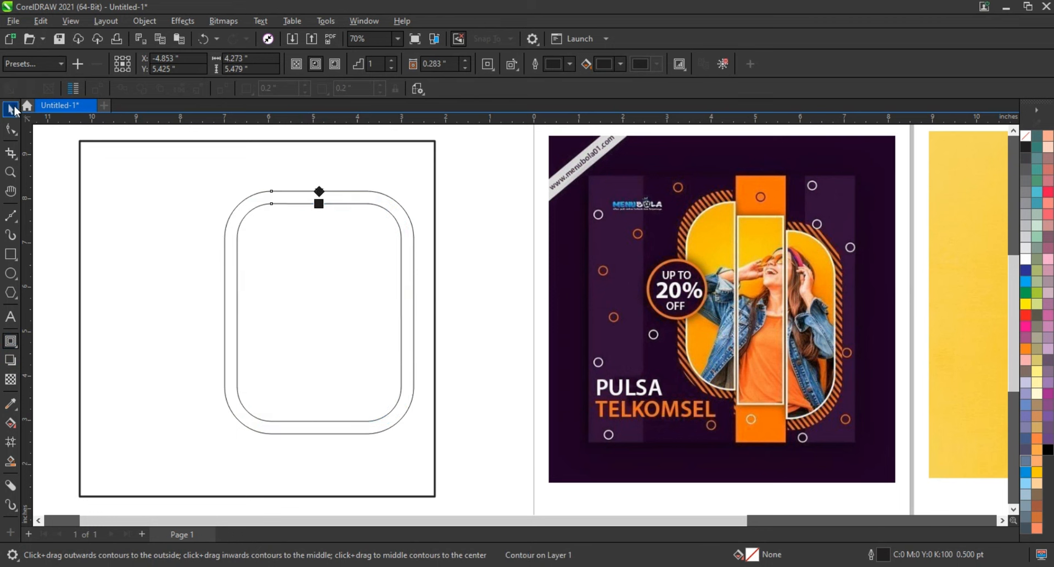
# Step: Break the contour apart and move the outer rounded rectangle out to the left of the square
pyautogui.click(10, 110)
pyautogui.click(152, 23)
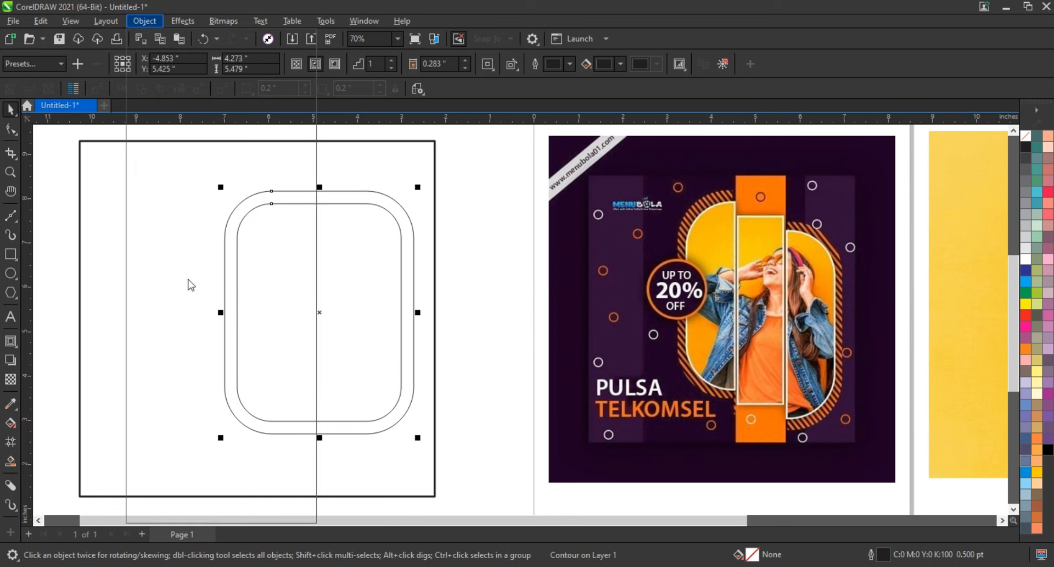
pyautogui.click(192, 325)
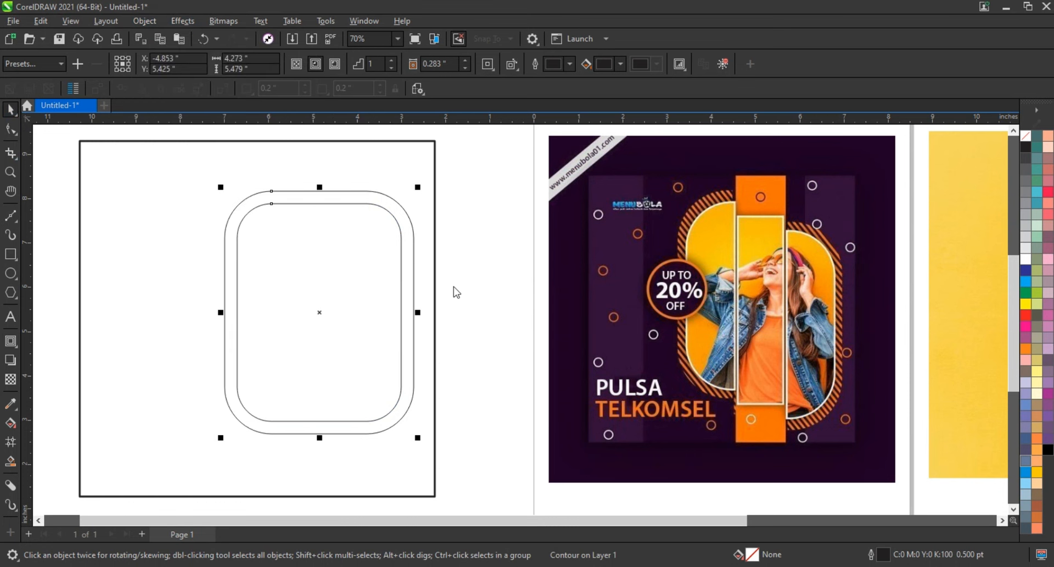
pyautogui.click(500, 314)
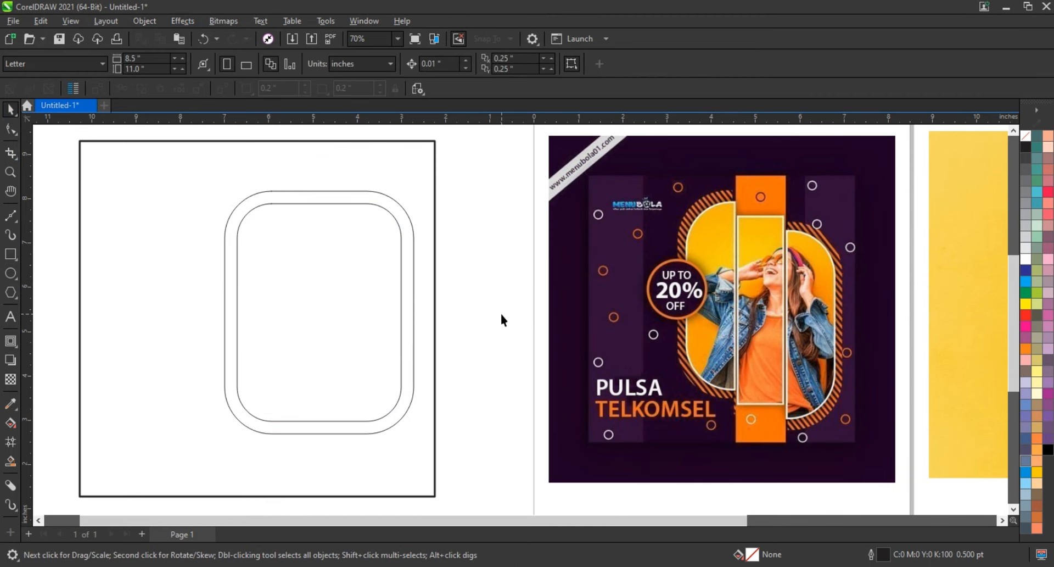
pyautogui.scroll(-1, 501, 314)
pyautogui.click(35, 522)
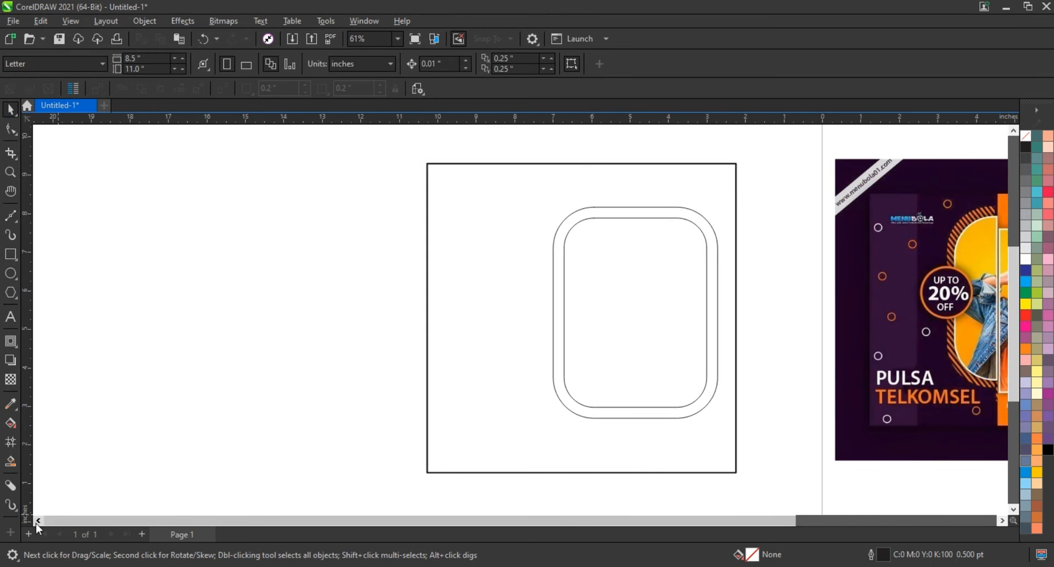
pyautogui.moveTo(590, 208); pyautogui.dragTo(271, 223)
pyautogui.click(146, 222)
# Step: Draw a thin vertical bar about 0.05 × 7.94 in left of the outer rounded rectangle and fill it with 50% black
pyautogui.click(11, 254)
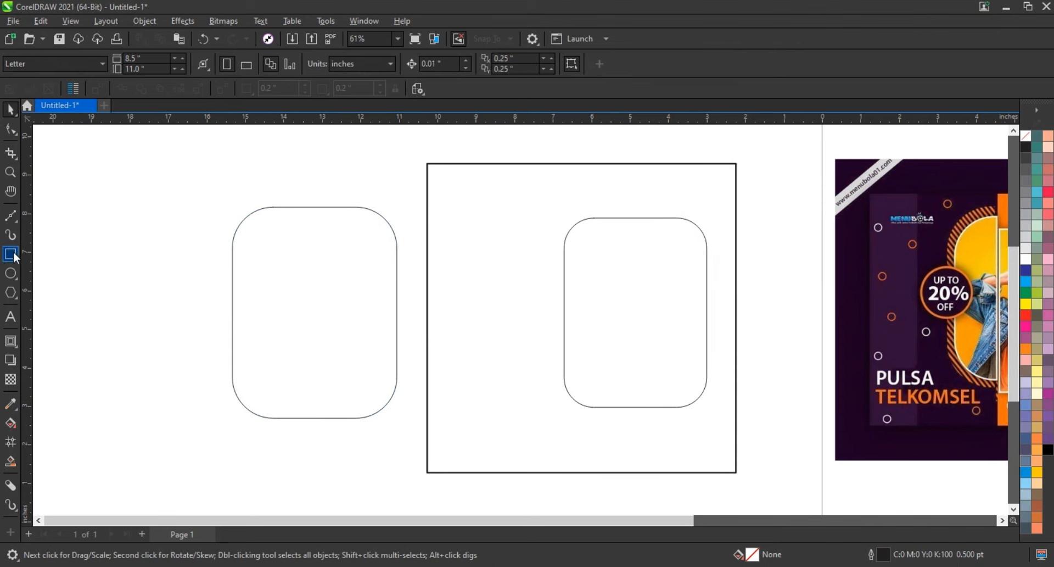
pyautogui.moveTo(115, 174); pyautogui.dragTo(116, 483)
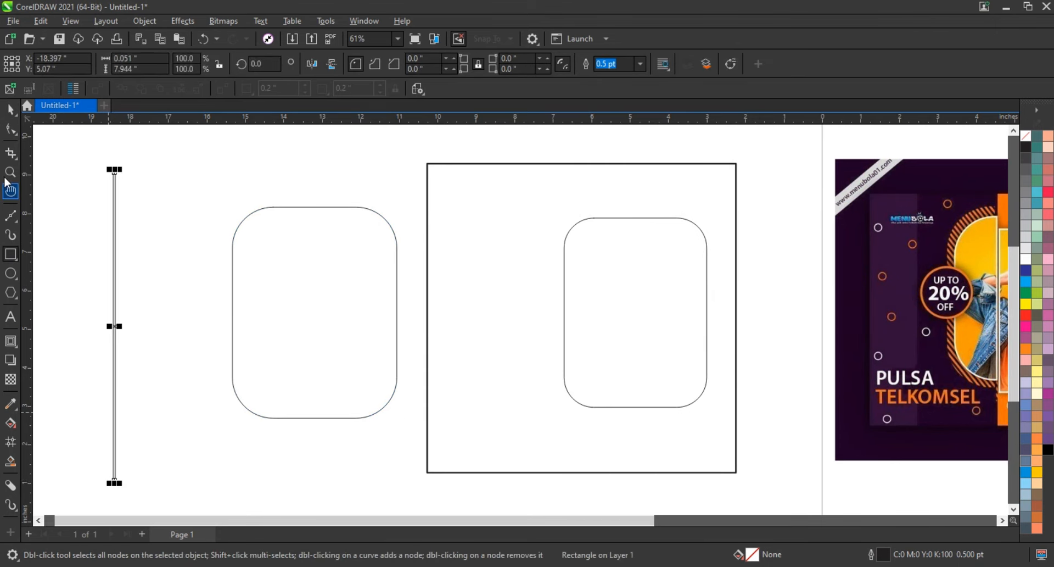
pyautogui.press('space')
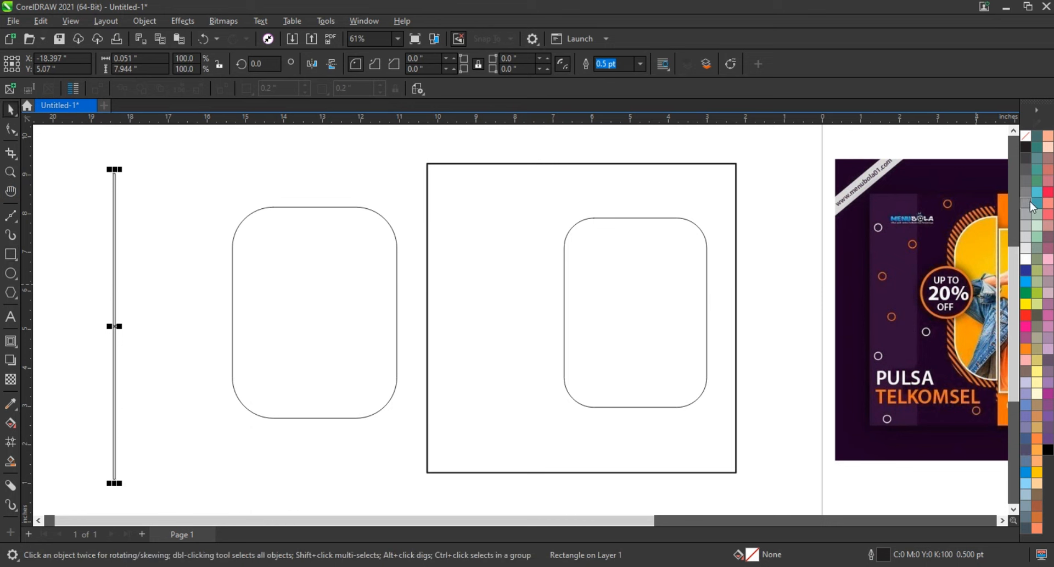
# Step: Duplicate the bar a short distance to the right and repeat the duplication into a row of 39 bars about 4.6 in wide
pyautogui.moveTo(119, 275)
pyautogui.mouseDown()
pyautogui.moveTo(123, 285)
pyautogui.moveTo(121, 276)
pyautogui.mouseUp()
pyautogui.rightClick(121, 276)
pyautogui.hotkey('ctrl', 'r')
pyautogui.hotkey('ctrl', 'r')
pyautogui.hotkey('ctrl', 'r')
pyautogui.hotkey('ctrl', 'r')
pyautogui.hotkey('ctrl', 'r')
pyautogui.hotkey('ctrl', 'r')
pyautogui.hotkey('ctrl', 'r')
pyautogui.hotkey('ctrl', 'r')
pyautogui.hotkey('ctrl', 'r')
pyautogui.hotkey('ctrl', 'r')
pyautogui.hotkey('ctrl', 'r')
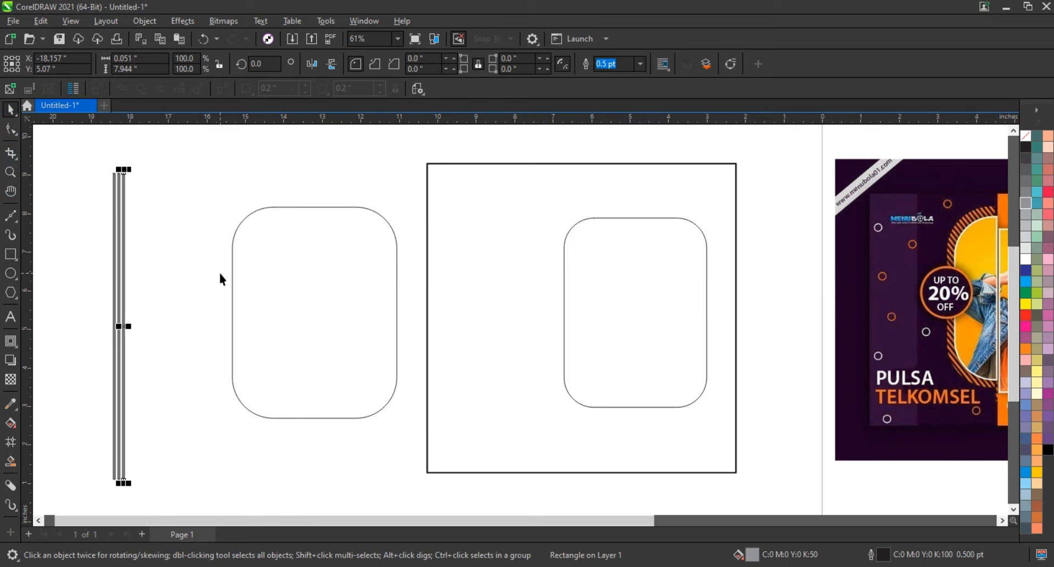
pyautogui.hotkey('ctrl', 'r')
pyautogui.hotkey('ctrl', 'r')
pyautogui.hotkey('ctrl', 'r')
pyautogui.hotkey('ctrl', 'r')
pyautogui.hotkey('ctrl', 'r')
pyautogui.hotkey('ctrl', 'r')
pyautogui.hotkey('ctrl', 'r')
pyautogui.hotkey('ctrl', 'r')
pyautogui.hotkey('ctrl', 'r')
pyautogui.hotkey('ctrl', 'r')
pyautogui.hotkey('ctrl', 'r')
pyautogui.hotkey('ctrl', 'r')
pyautogui.hotkey('ctrl', 'r')
pyautogui.hotkey('ctrl', 'r')
pyautogui.hotkey('ctrl', 'r')
pyautogui.hotkey('ctrl', 'r')
pyautogui.hotkey('ctrl', 'r')
pyautogui.hotkey('ctrl', 'r')
pyautogui.hotkey('ctrl', 'r')
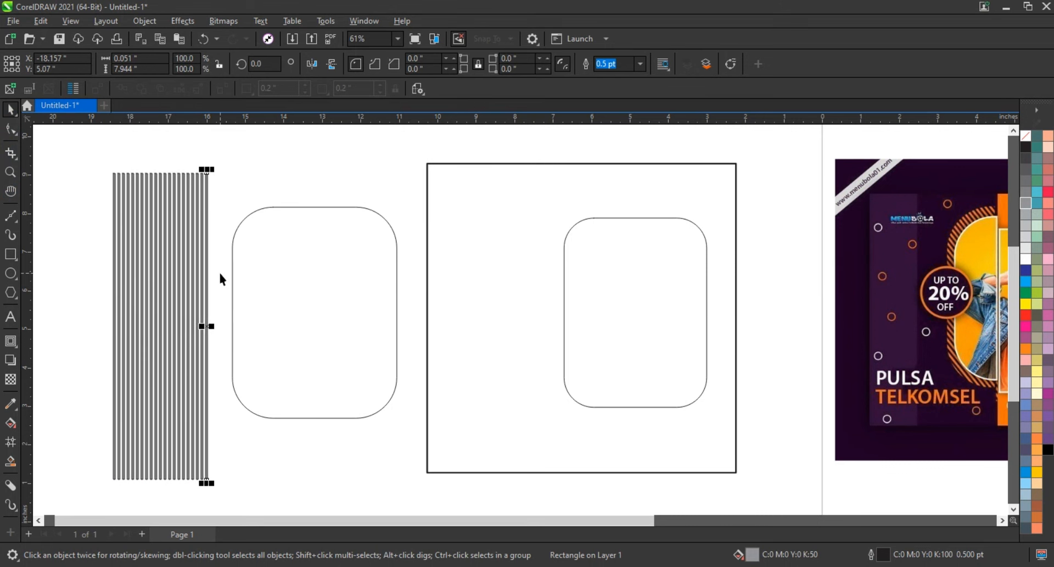
pyautogui.hotkey('ctrl', 'r')
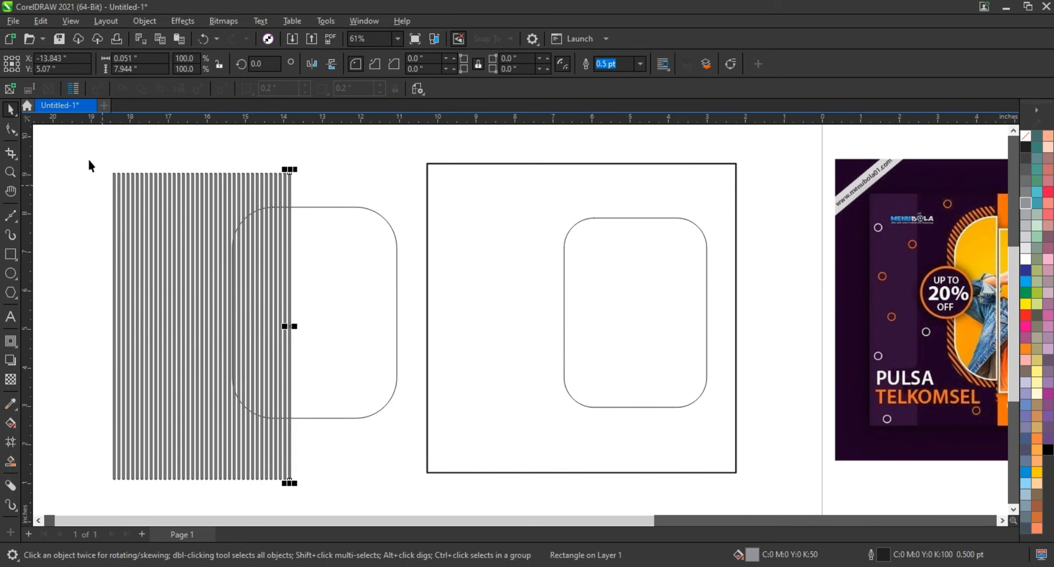
# Step: Weld all the vertical bars into one curve and remove its outline
pyautogui.moveTo(87, 157); pyautogui.dragTo(294, 486)
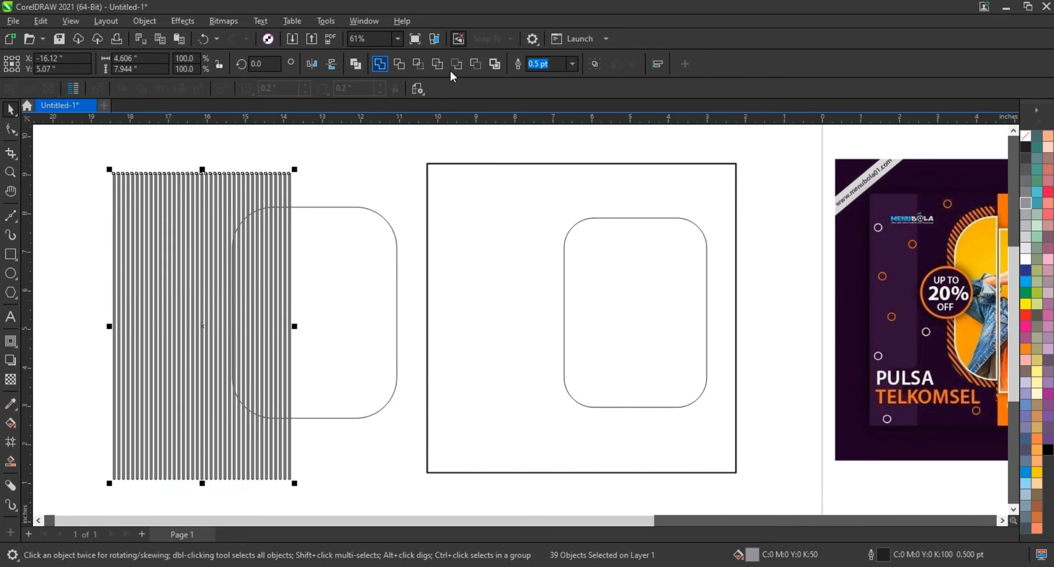
pyautogui.click(1037, 110)
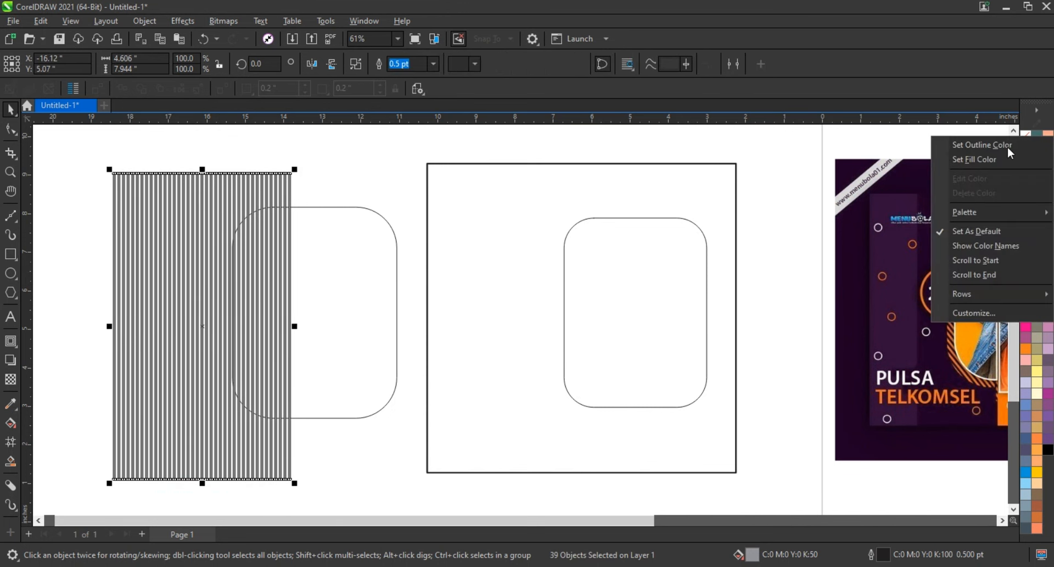
pyautogui.click(1010, 152)
pyautogui.rightClick(1025, 136)
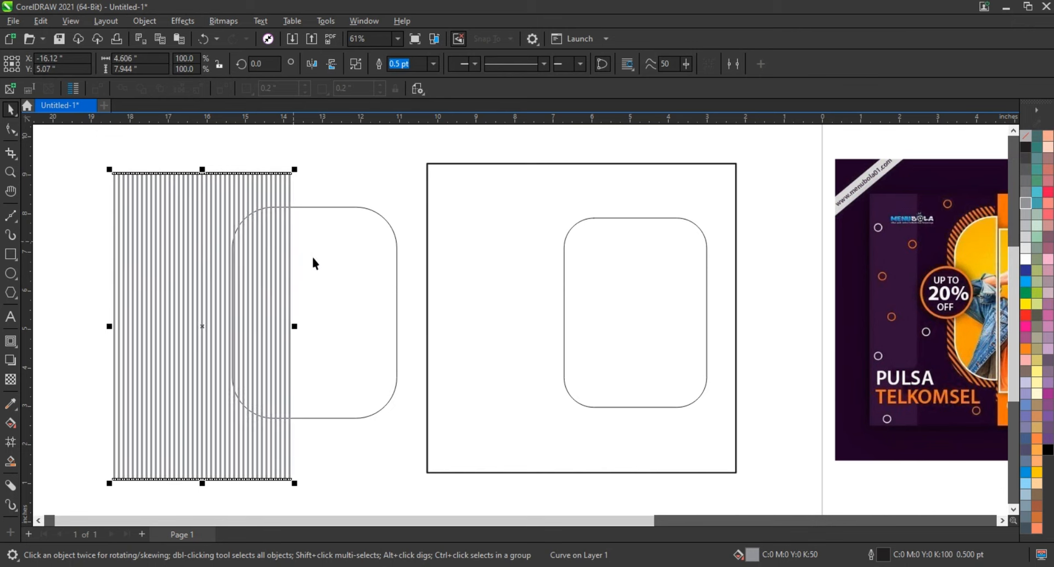
# Step: Rotate the stripe pattern 30 degrees and centre it on the outer rounded rectangle
pyautogui.click(280, 369)
pyautogui.click(278, 350)
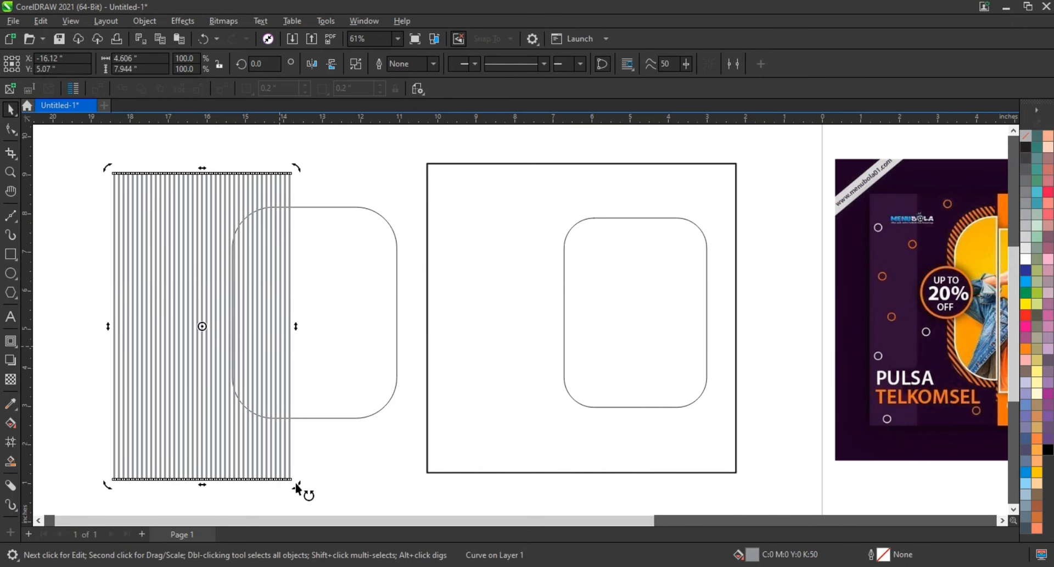
pyautogui.moveTo(296, 485); pyautogui.dragTo(340, 389)
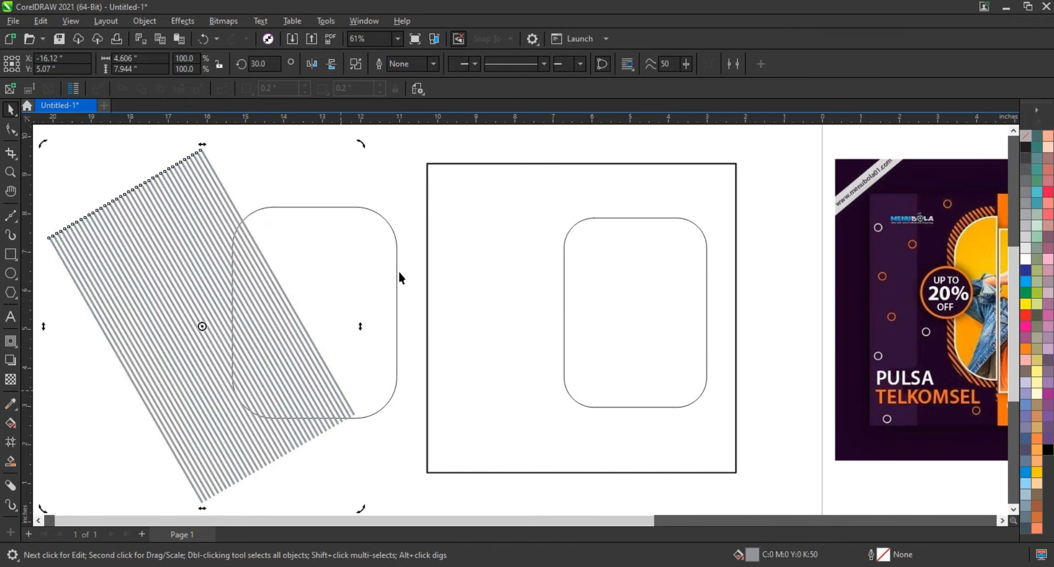
pyautogui.keyDown('shift'); pyautogui.click(395, 271); pyautogui.keyUp('shift')
pyautogui.press('c')
pyautogui.press('e')
pyautogui.click(149, 297)
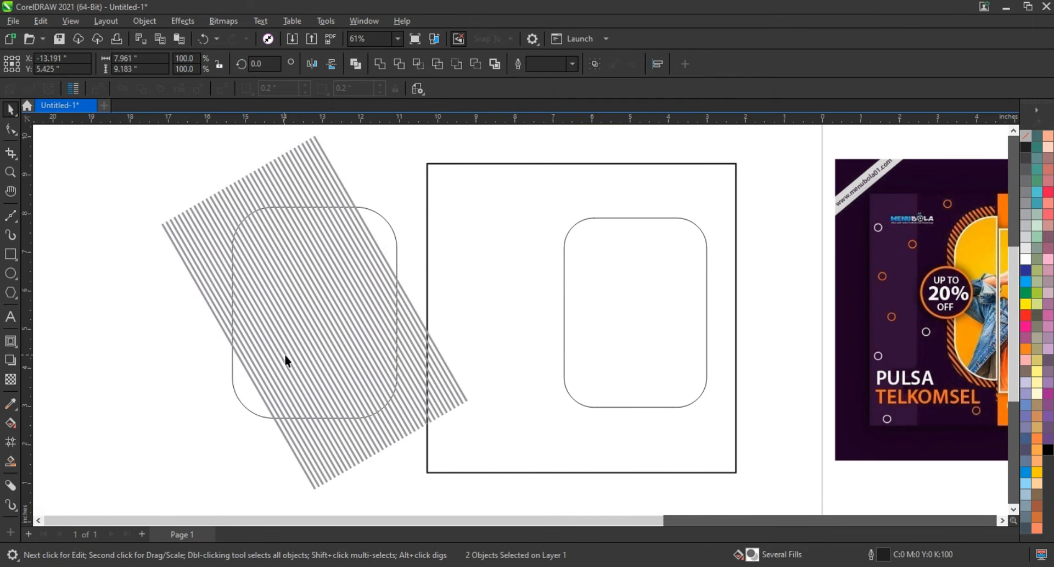
# Step: Crop the stripe pattern, enlarged to cover the outer rounded rectangle, to that shape and delete the leftover rounded rectangle
pyautogui.scroll(-2, 284, 354)
pyautogui.click(314, 350)
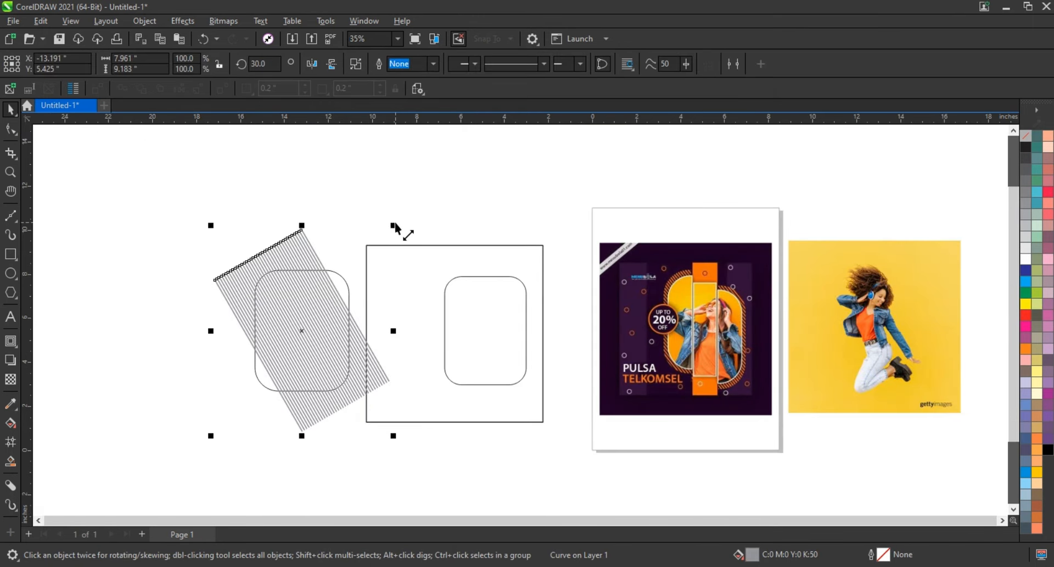
pyautogui.moveTo(395, 225); pyautogui.dragTo(425, 201)
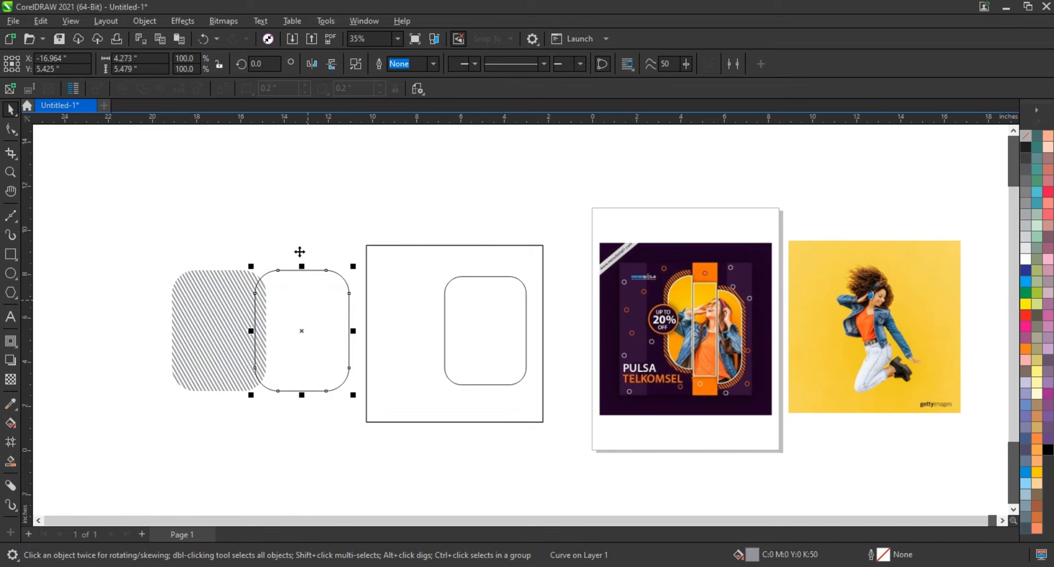
pyautogui.press('Delete')
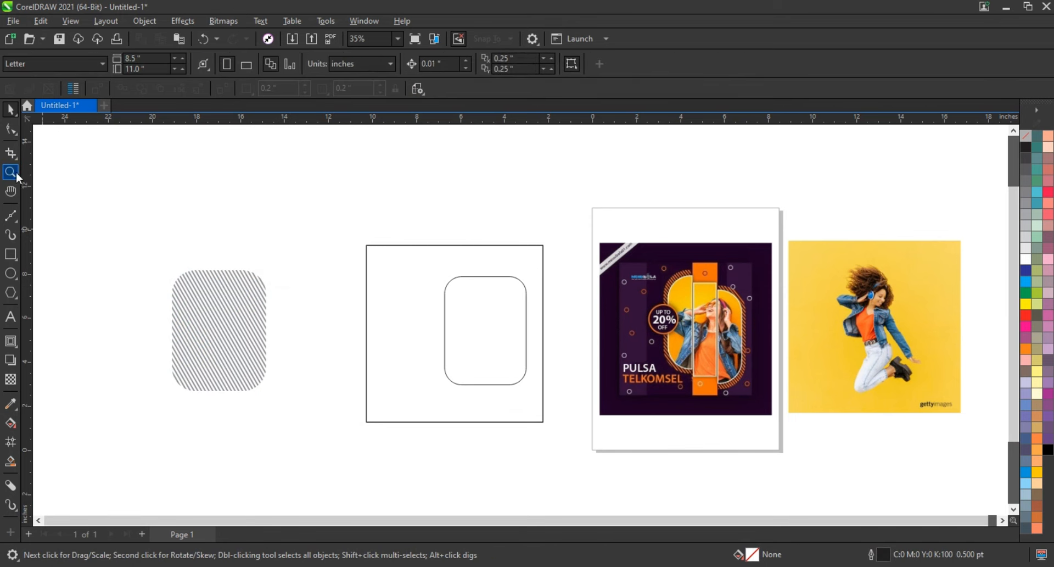
# Step: Draw a thin vertical bar about 0.06 × 6.79 in across the striped shape and align their centres vertically
pyautogui.click(16, 175)
pyautogui.click(379, 324)
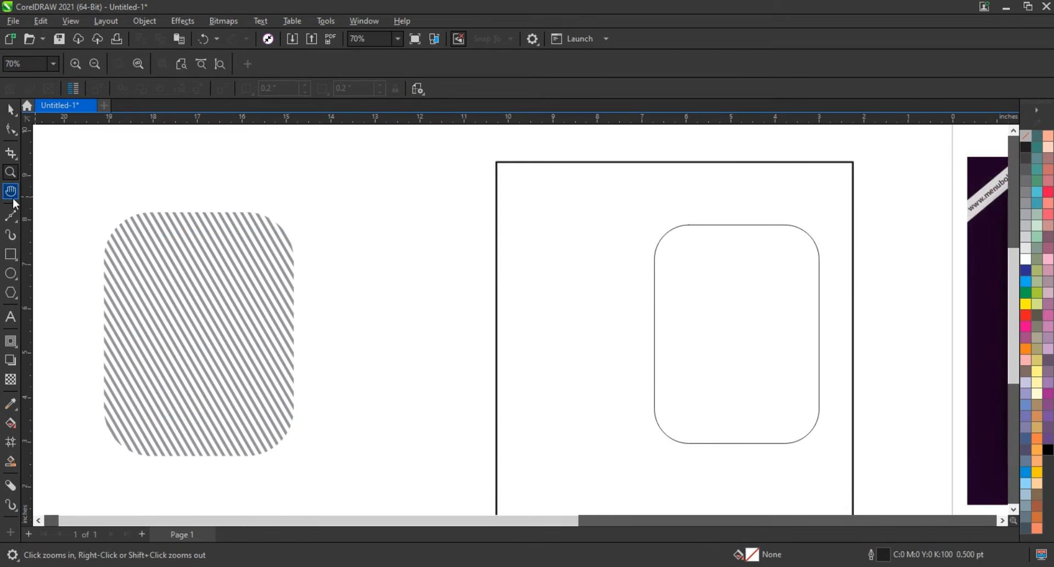
pyautogui.click(12, 252)
pyautogui.moveTo(164, 177); pyautogui.dragTo(166, 479)
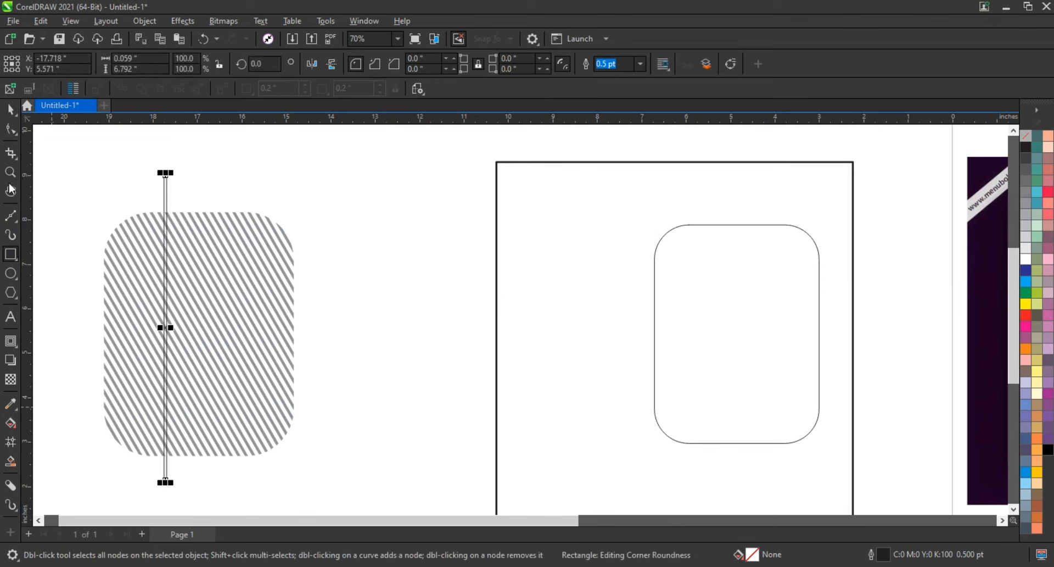
pyautogui.press('space')
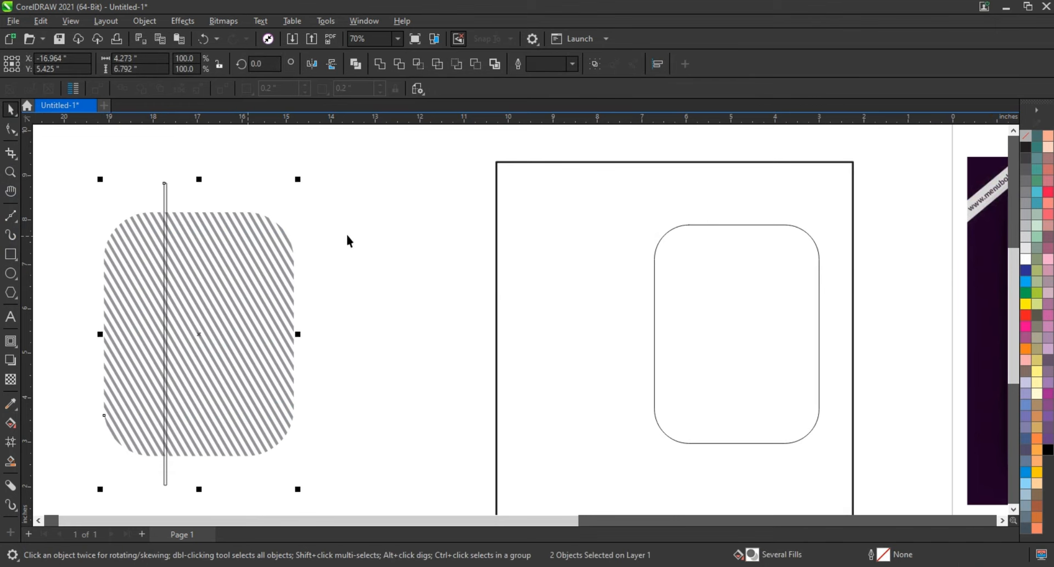
# Step: Copy the bar to the right to make a pair about 1.48 in wide, and combine and centre the pair on the striped shape
pyautogui.moveTo(166, 203); pyautogui.dragTo(233, 218)
pyautogui.keyDown('shift'); pyautogui.click(166, 192); pyautogui.keyUp('shift')
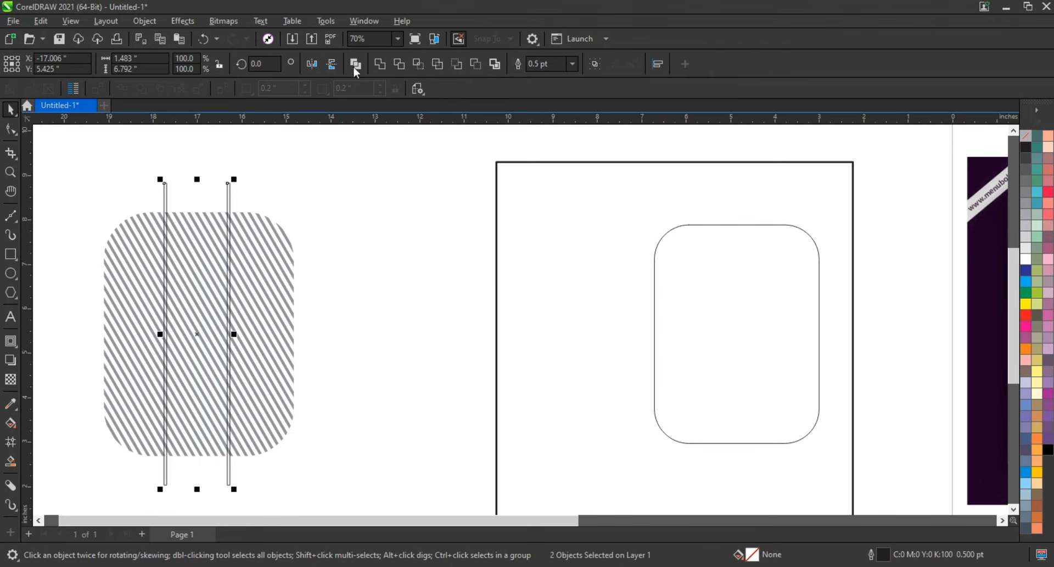
pyautogui.click(356, 64)
pyautogui.keyDown('shift'); pyautogui.click(258, 238); pyautogui.keyUp('shift')
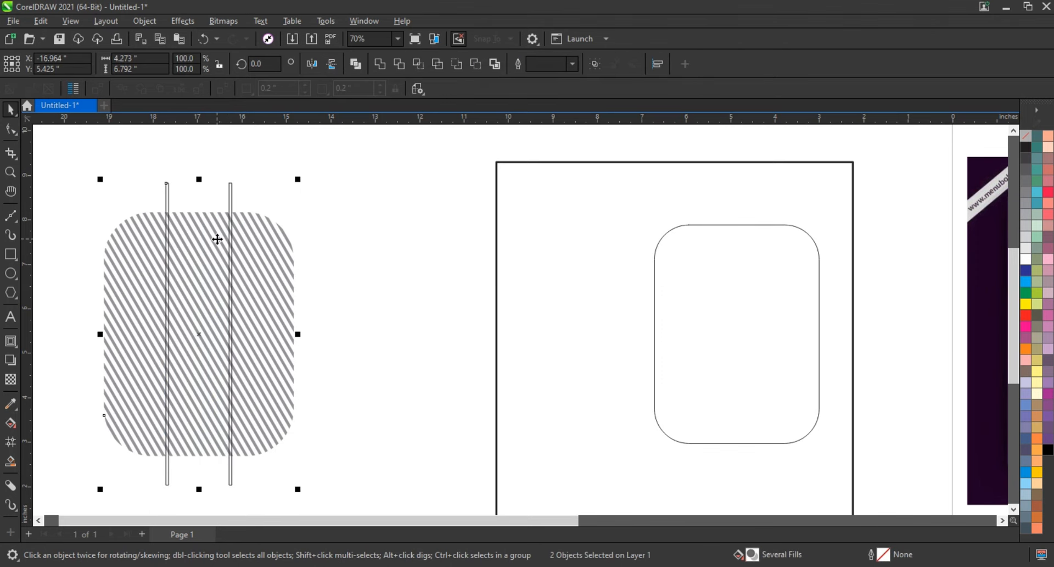
# Step: Move the smaller rounded rectangle out of the square to just right of the striped shape
pyautogui.scroll(-2, 216, 239)
pyautogui.click(319, 247)
pyautogui.moveTo(567, 306); pyautogui.dragTo(373, 309)
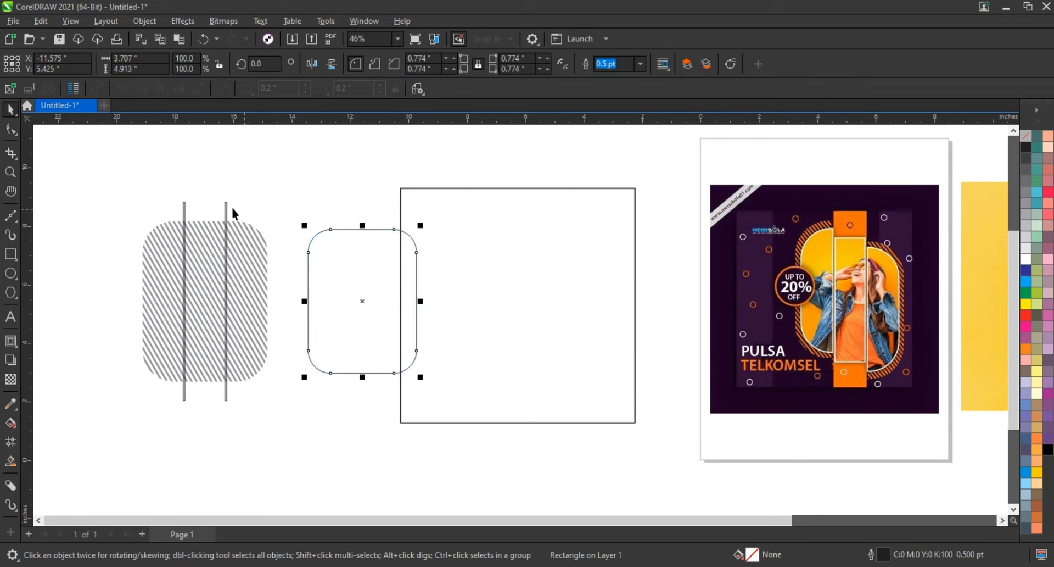
# Step: Copy the bar pair onto the plain rounded rectangle, centre it there, trim the bars out of the rectangle and delete the copy
pyautogui.moveTo(227, 208); pyautogui.dragTo(307, 209)
pyautogui.keyDown('shift'); pyautogui.click(350, 242); pyautogui.keyUp('shift')
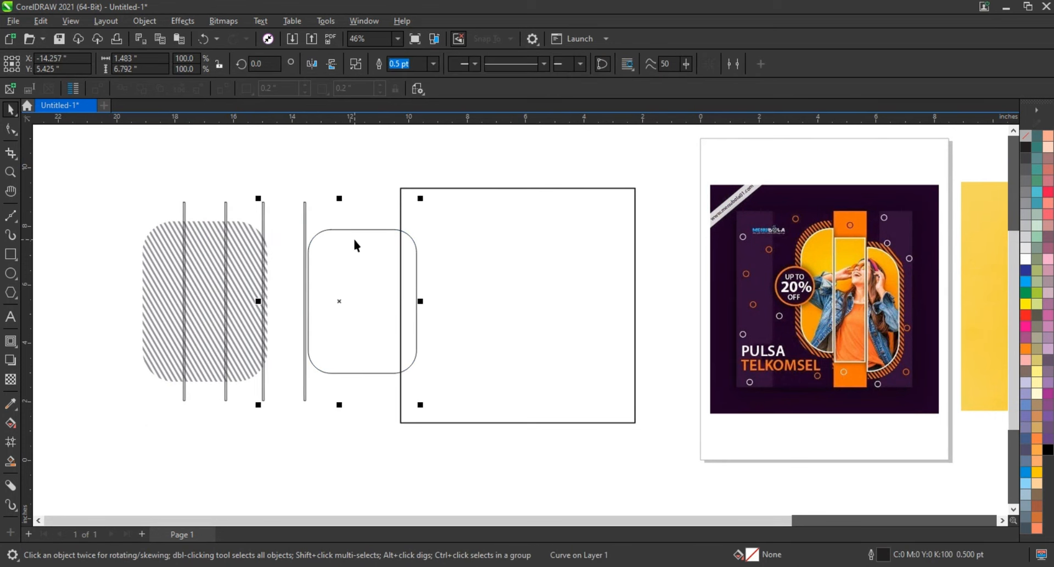
pyautogui.press('c')
pyautogui.click(399, 64)
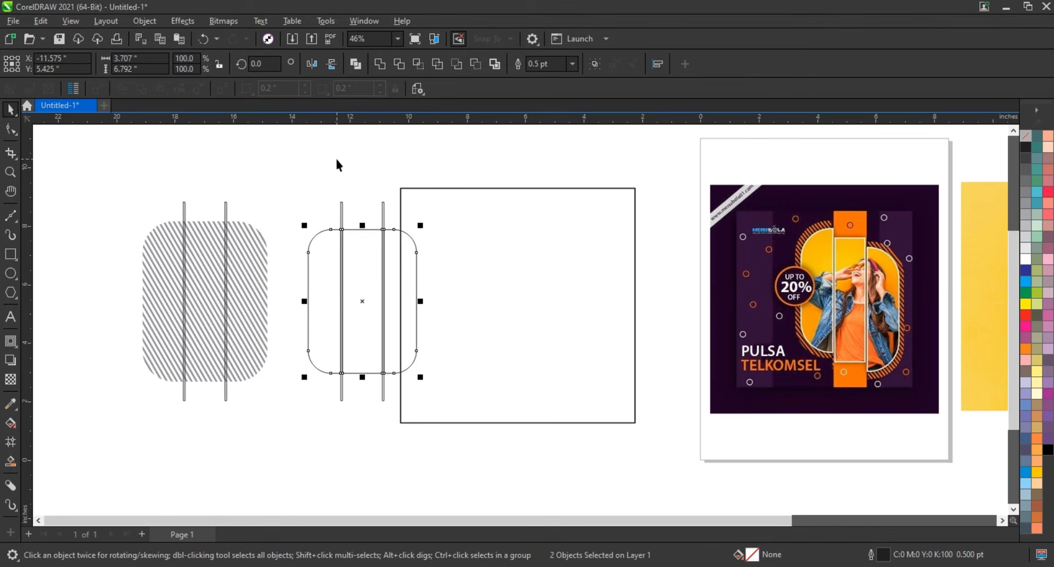
pyautogui.click(341, 219)
pyautogui.press('Delete')
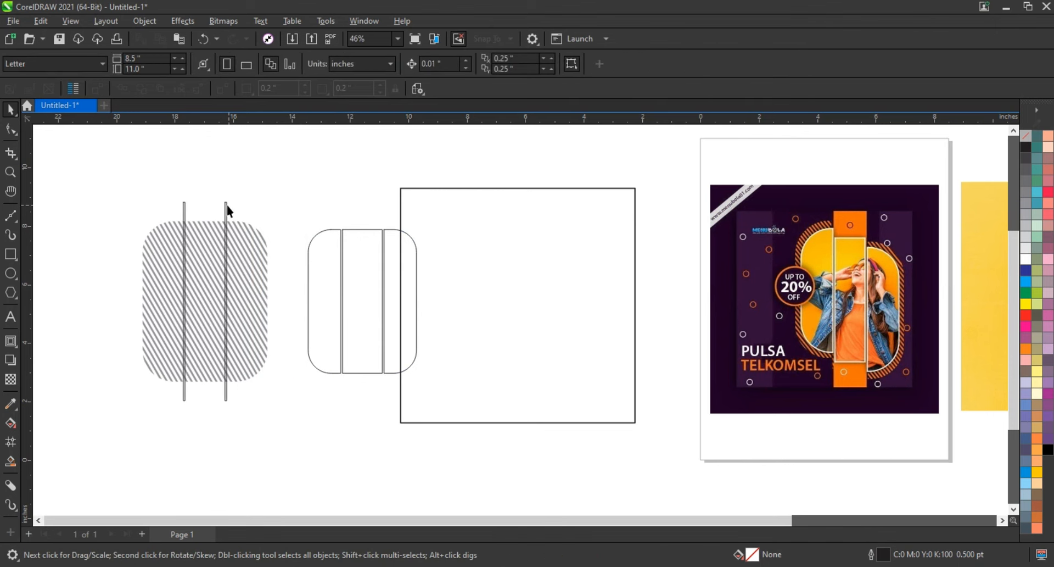
# Step: Trim the two vertical bars out of the striped shape and delete the bars
pyautogui.doubleClick(226, 206)
pyautogui.keyDown('shift'); pyautogui.click(242, 232); pyautogui.keyUp('shift')
pyautogui.click(10, 114)
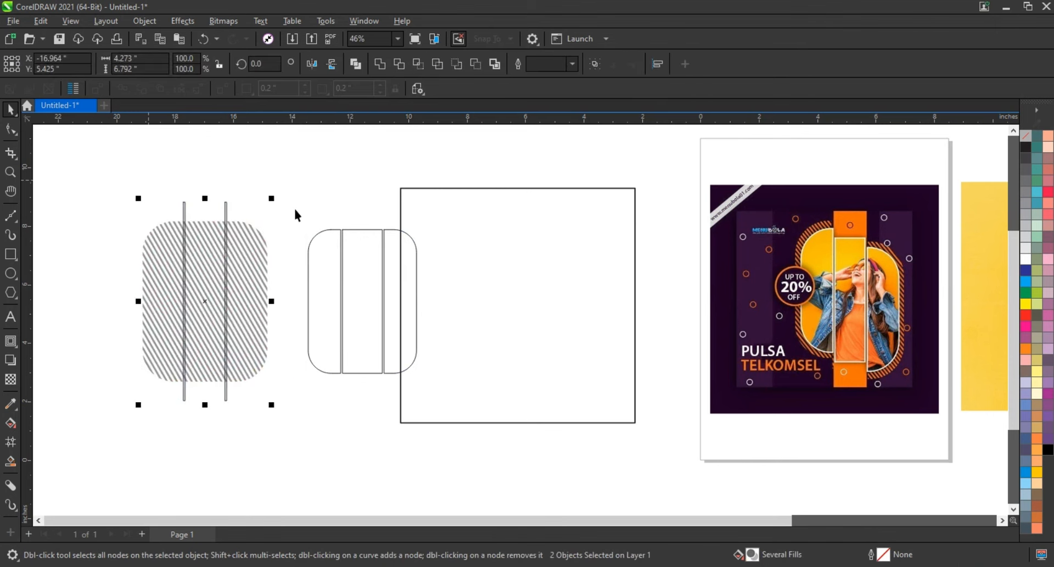
pyautogui.click(227, 208)
pyautogui.click(235, 200)
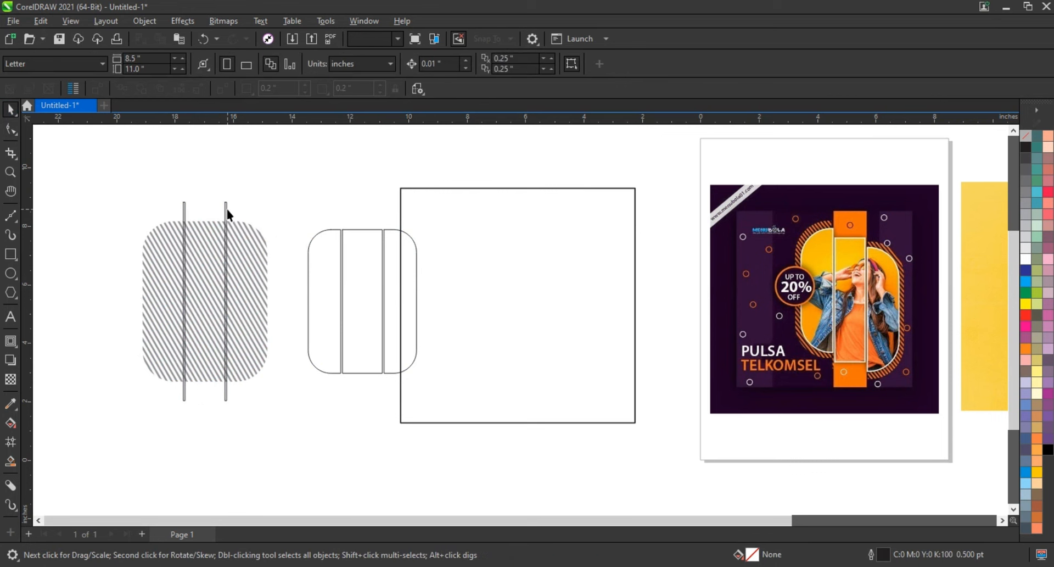
pyautogui.click(227, 209)
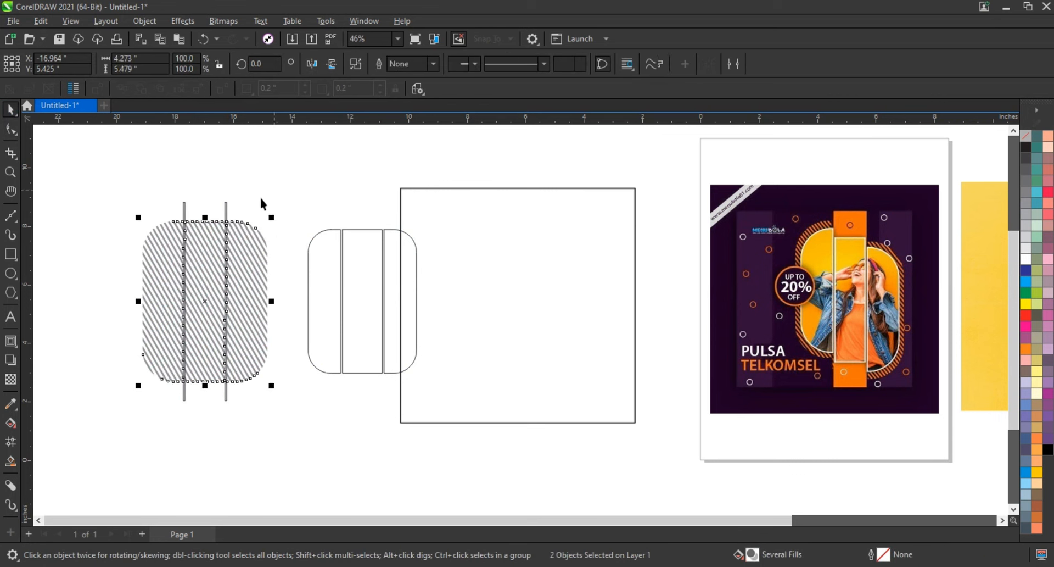
pyautogui.click(262, 205)
pyautogui.click(227, 209)
pyautogui.press('Delete')
# Step: Break the striped shape apart and combine the pieces of each of its three vertical sections into one curve
pyautogui.click(238, 232)
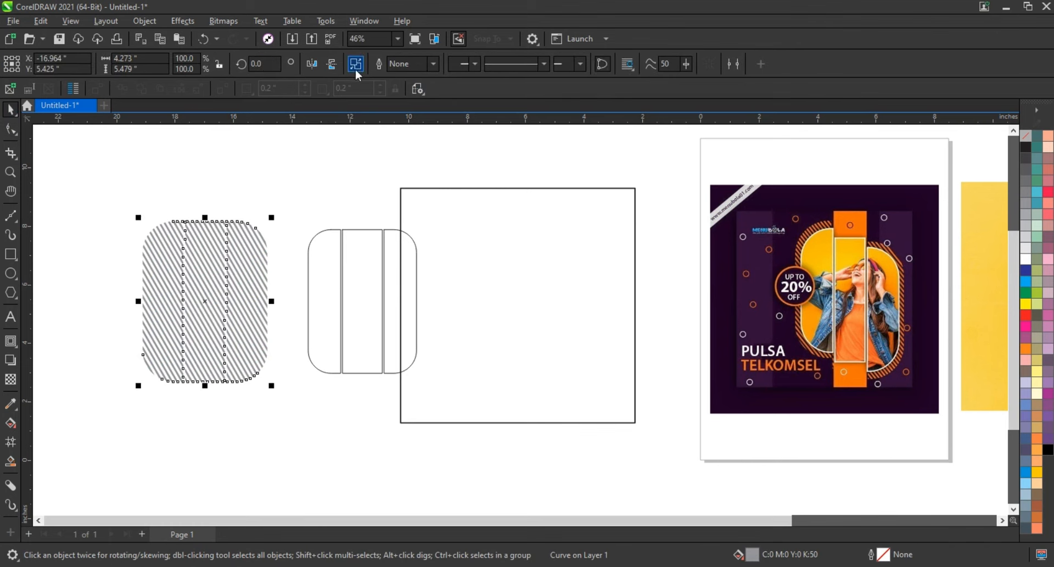
pyautogui.click(212, 154)
pyautogui.moveTo(95, 187); pyautogui.dragTo(188, 416)
pyautogui.hotkey('ctrl', 'l')
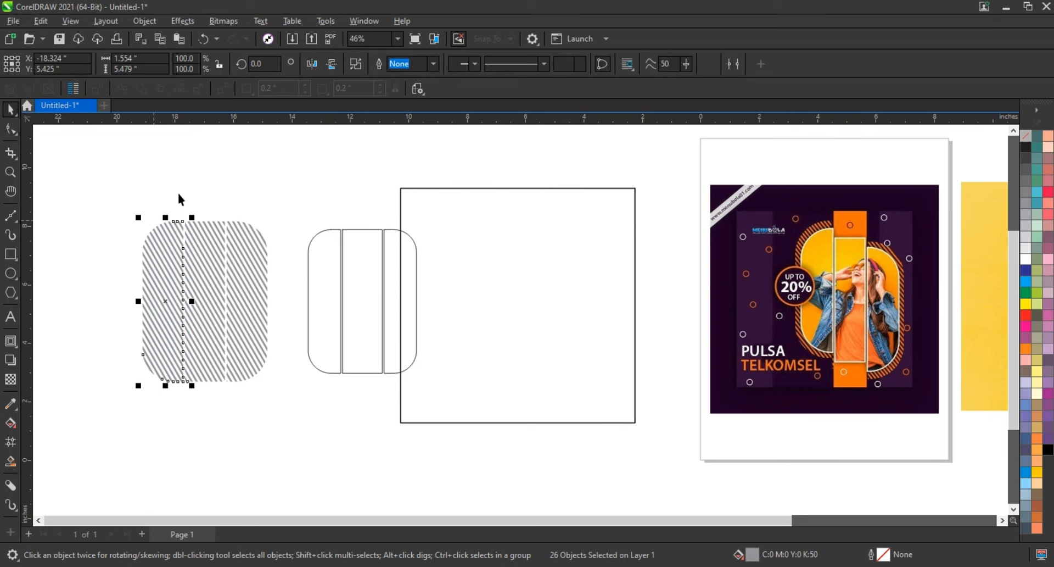
pyautogui.moveTo(179, 193); pyautogui.dragTo(231, 416)
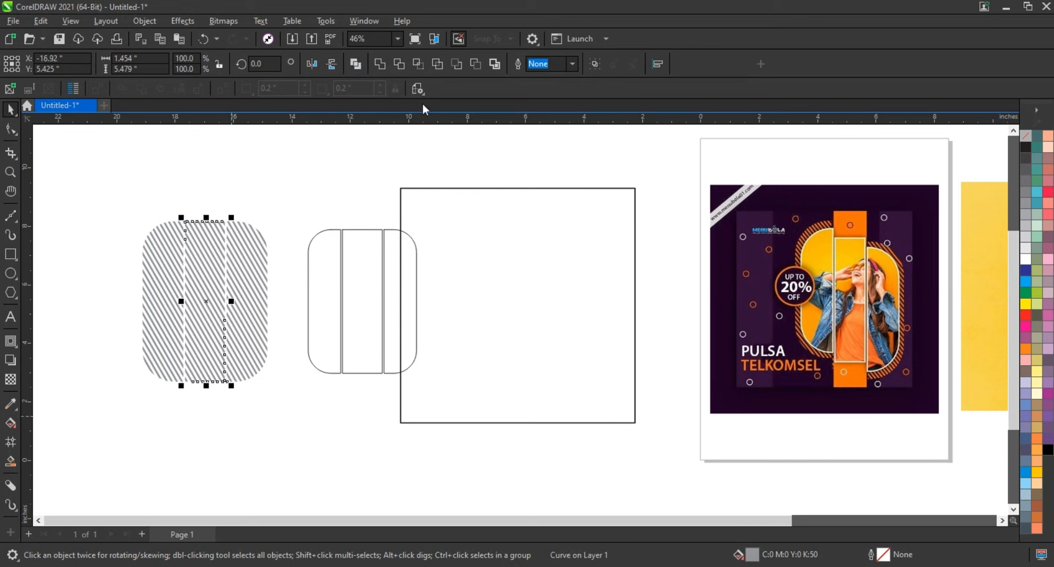
pyautogui.moveTo(198, 206); pyautogui.dragTo(287, 419)
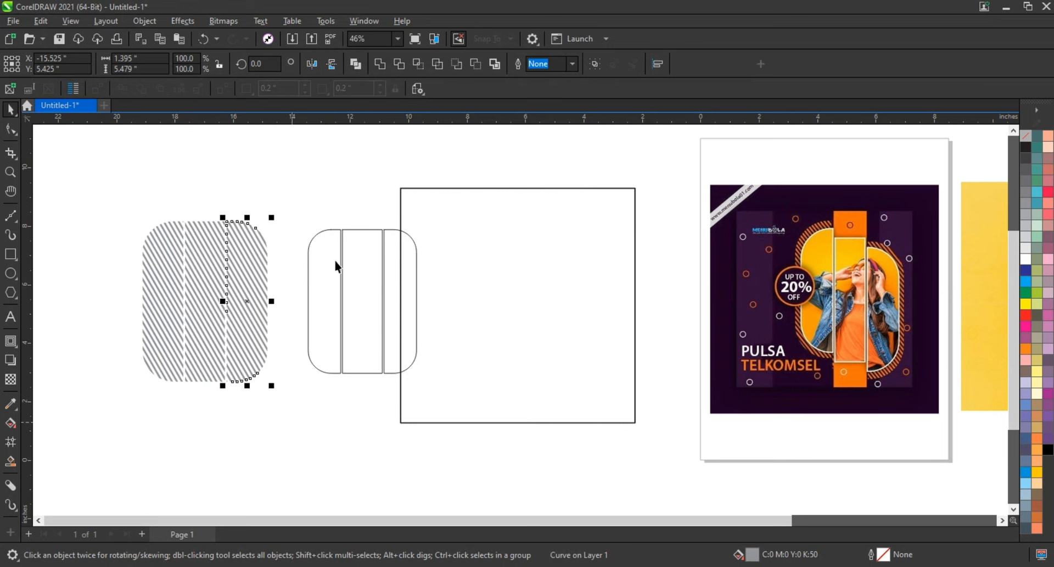
# Step: Fill the divided plain rounded frame with 40% black
pyautogui.click(316, 286)
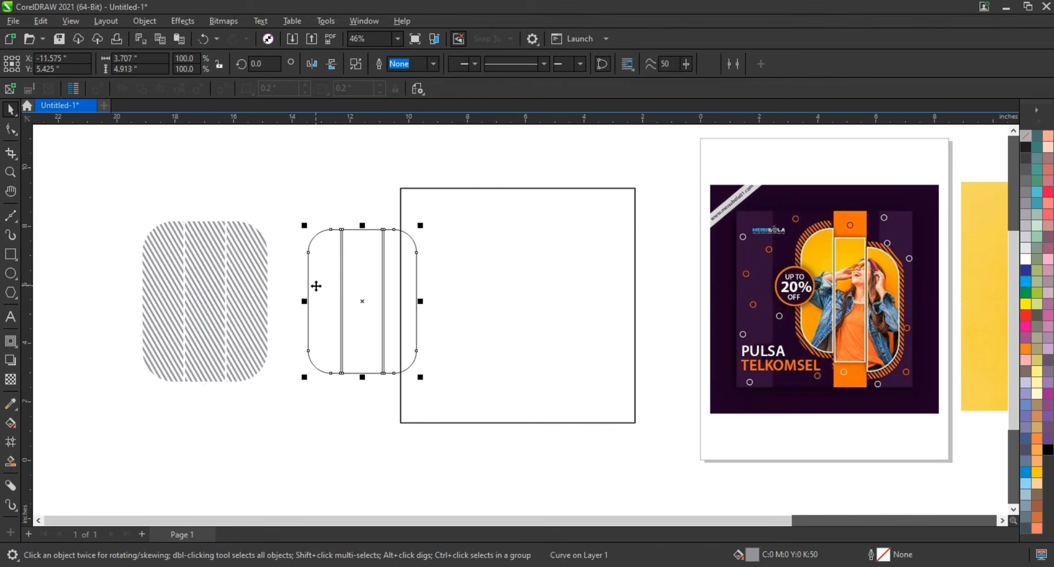
pyautogui.moveTo(122, 208); pyautogui.dragTo(282, 392)
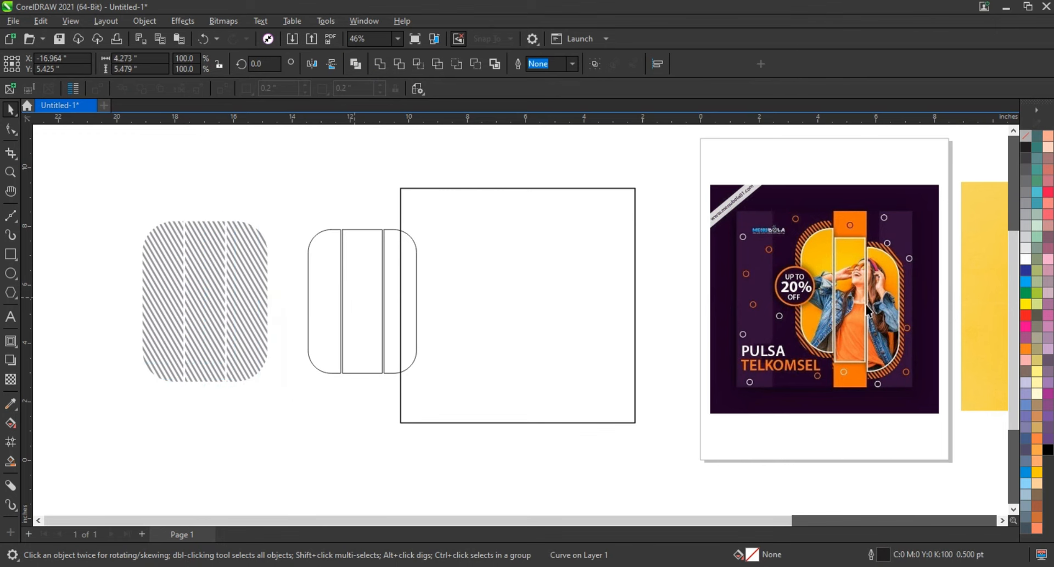
pyautogui.moveTo(1026, 214); pyautogui.dragTo(346, 299)
pyautogui.moveTo(122, 191); pyautogui.dragTo(297, 430)
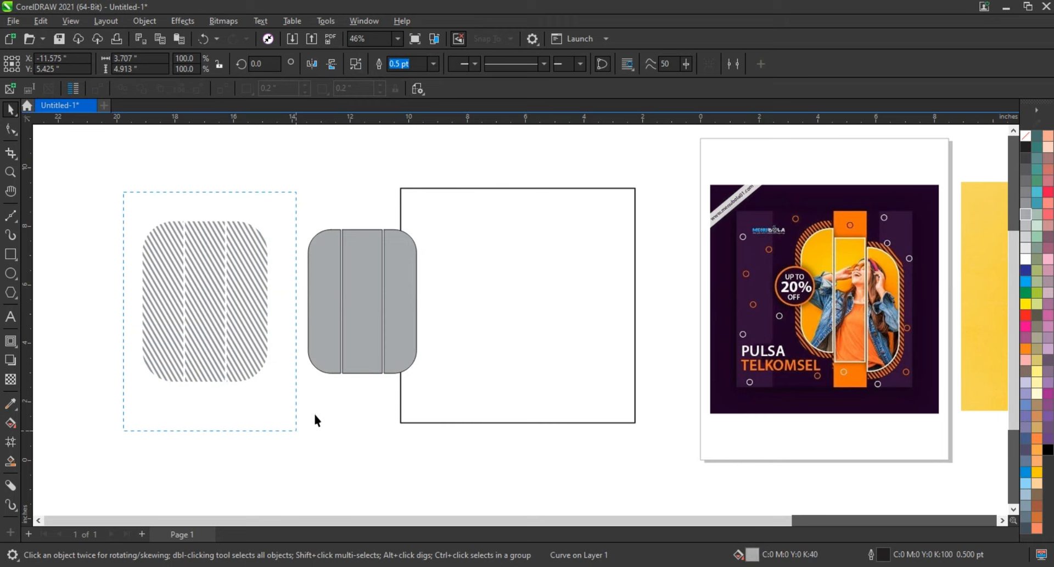
# Step: Centre the grey frame on the striped sections and move them together into the right half of the square
pyautogui.click(373, 324)
pyautogui.keyDown('shift'); pyautogui.click(202, 295); pyautogui.keyUp('shift')
pyautogui.press('c')
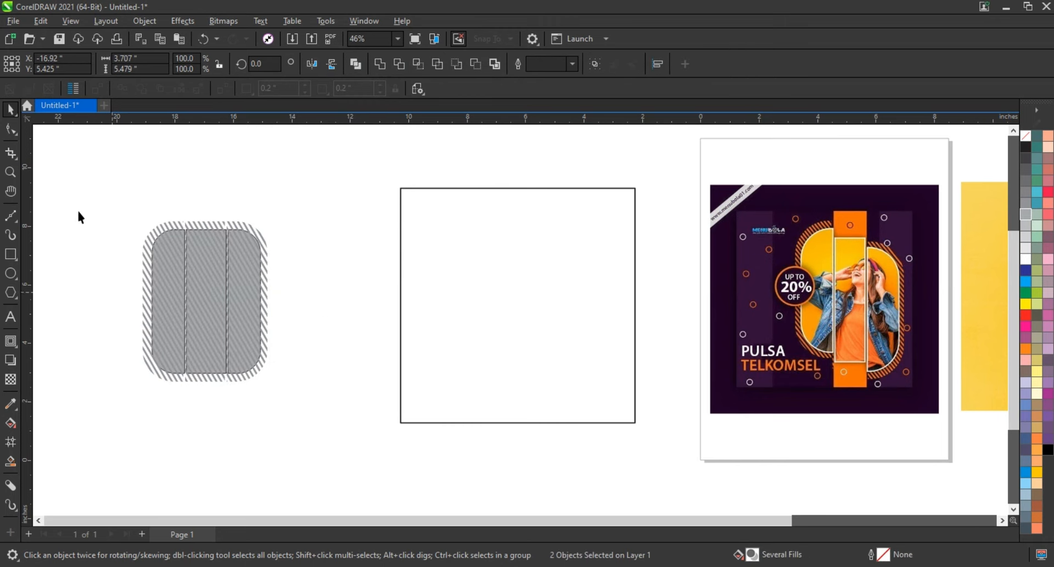
pyautogui.moveTo(294, 411); pyautogui.dragTo(292, 407)
pyautogui.moveTo(208, 329); pyautogui.dragTo(558, 335)
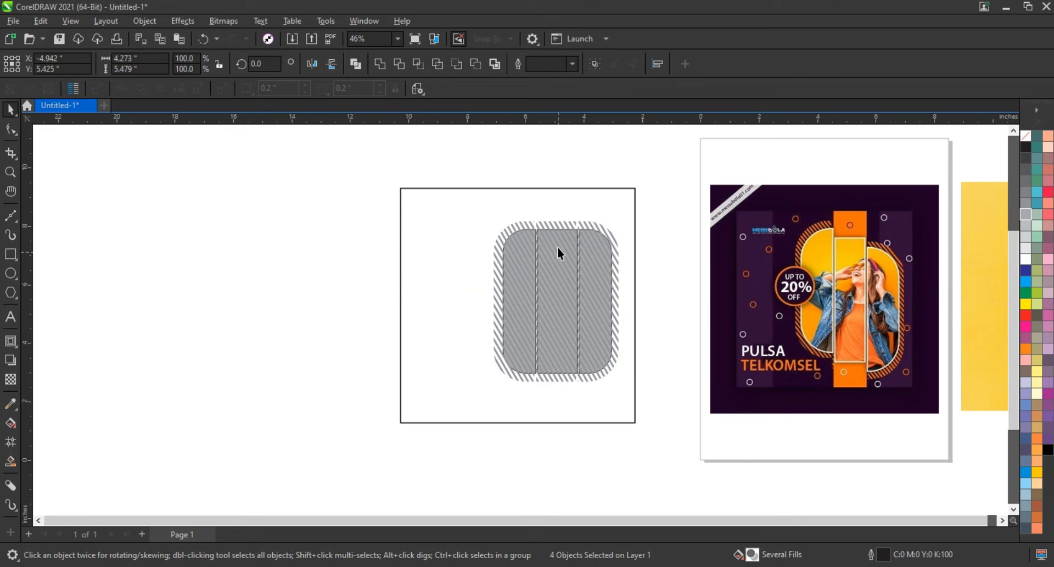
# Step: Bring the grey frame in front of the stripes and break it apart into separate sections
pyautogui.click(577, 270)
pyautogui.click(532, 275)
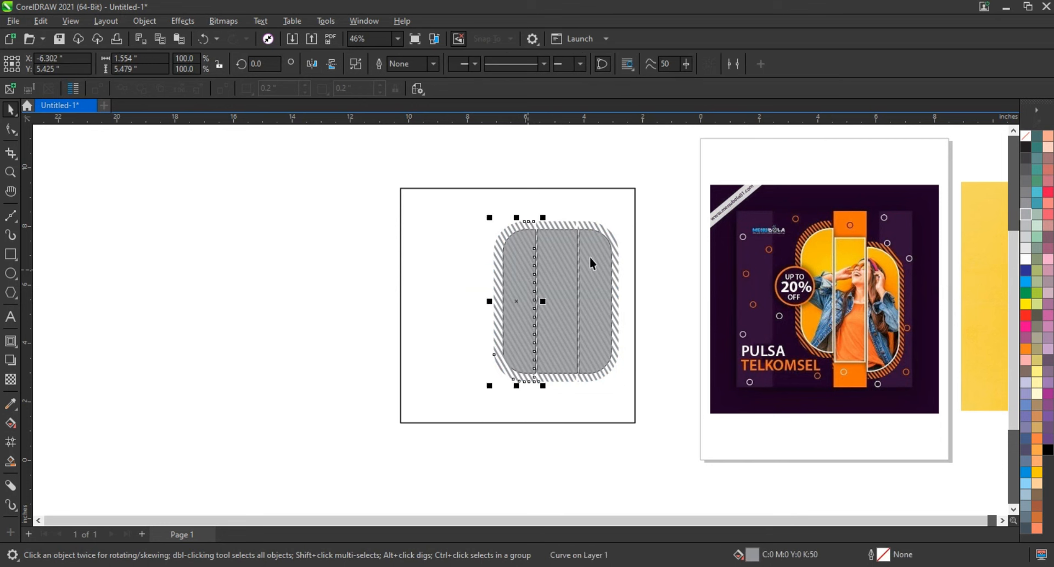
pyautogui.moveTo(494, 369); pyautogui.dragTo(495, 377)
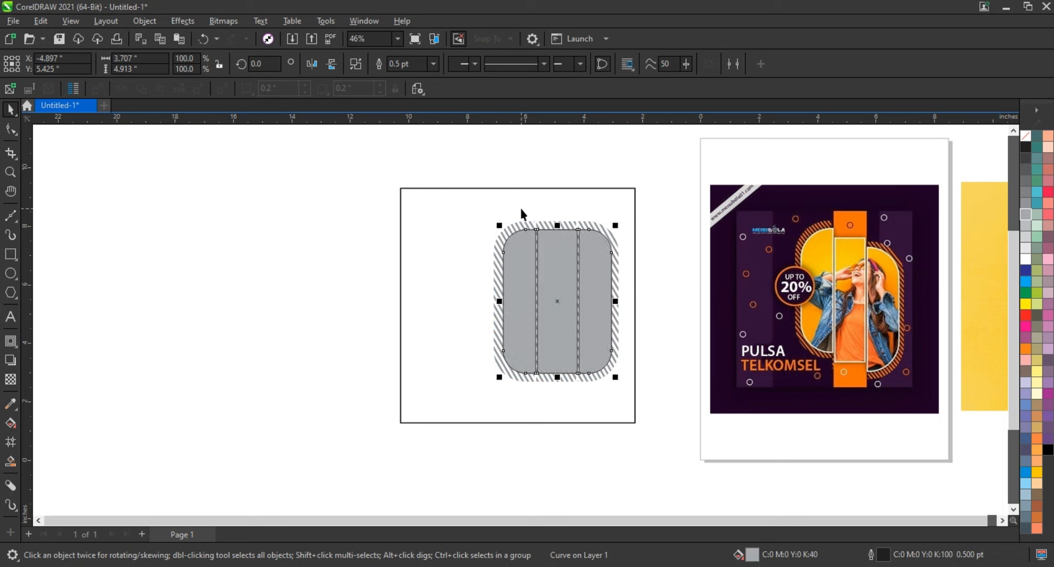
pyautogui.click(527, 229)
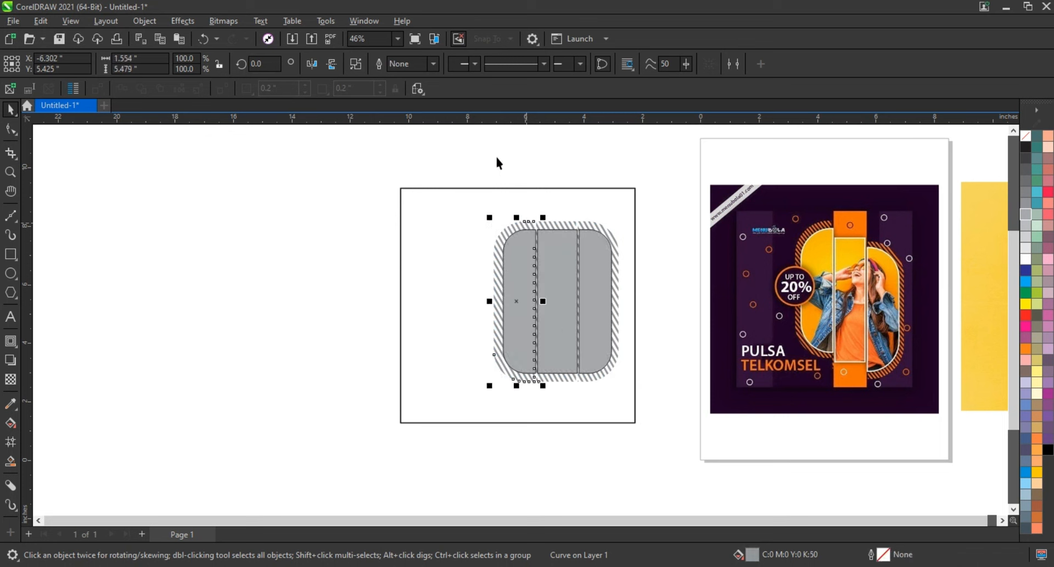
pyautogui.click(525, 257)
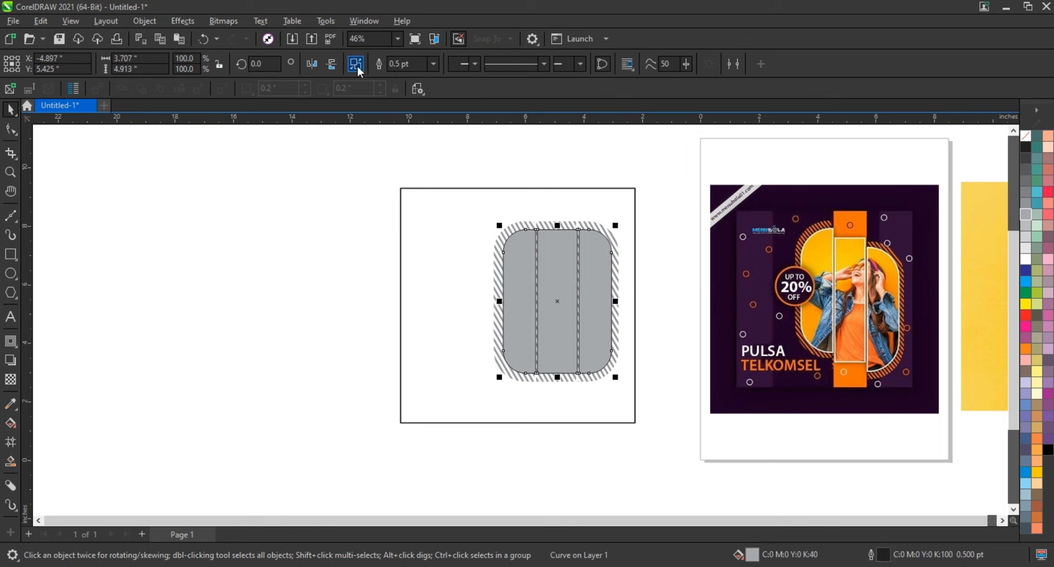
# Step: Shift the left grey section and its stripes up to about Y 6.015 in
pyautogui.moveTo(299, 193); pyautogui.dragTo(554, 425)
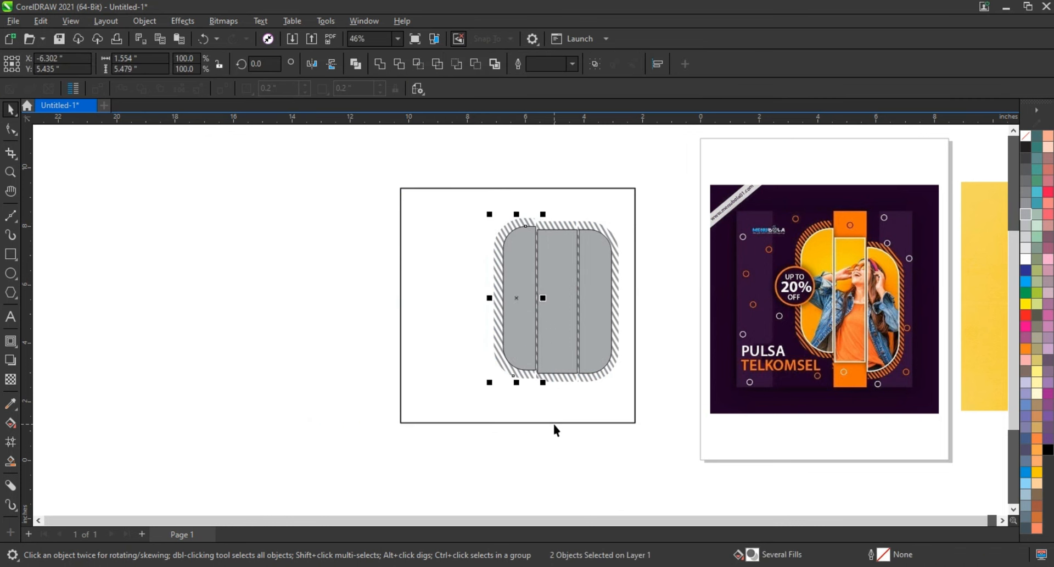
pyautogui.press('Up')
pyautogui.press('Up')
pyautogui.press('Up')
pyautogui.press('Up')
pyautogui.press('Up')
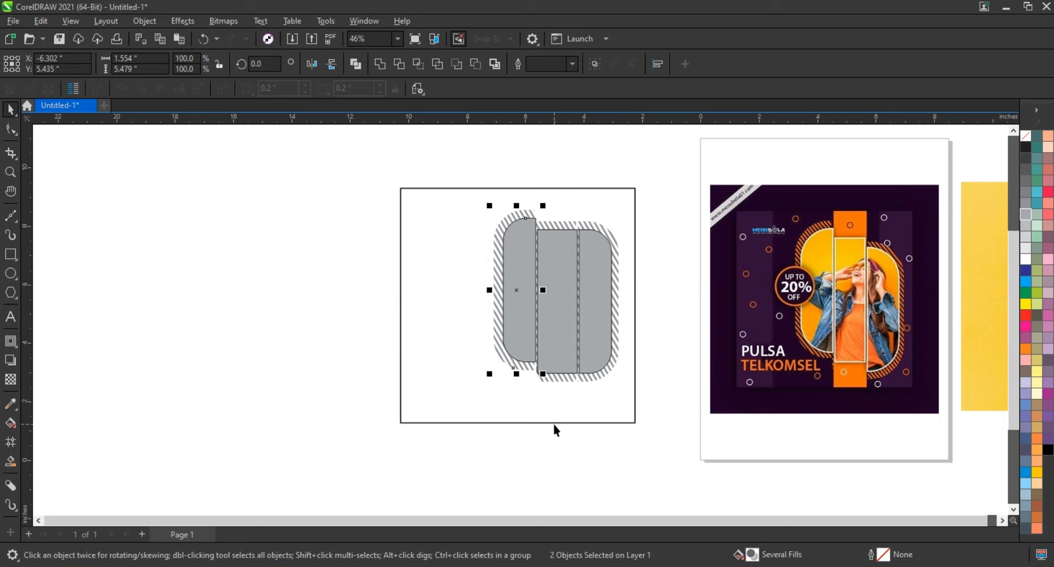
pyautogui.press('Up')
pyautogui.press('Up')
pyautogui.press('Up')
pyautogui.press('Up')
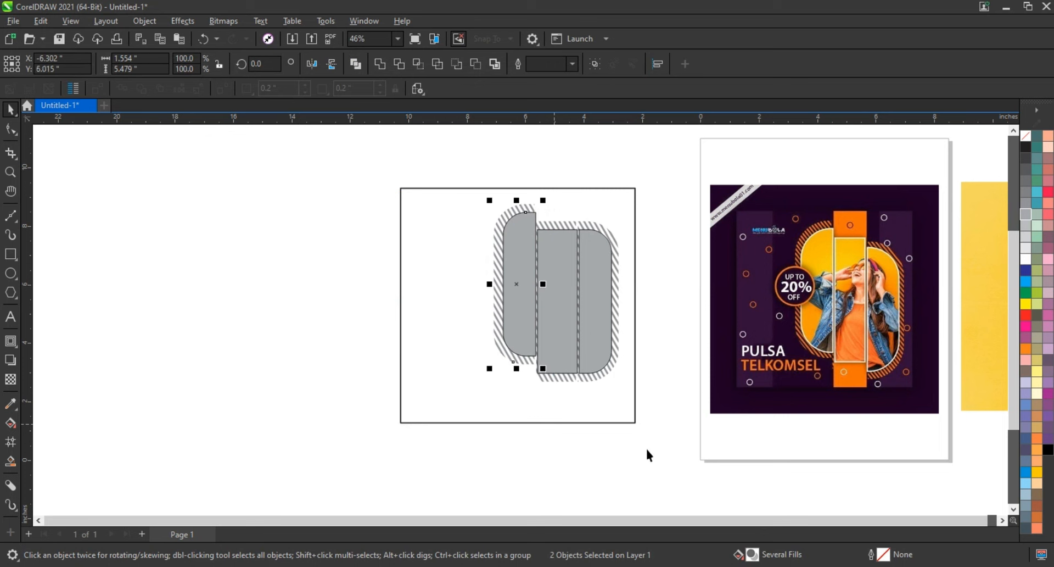
# Step: Shift the right grey section and its stripes down to about Y 5.005 in
pyautogui.moveTo(662, 453); pyautogui.dragTo(570, 220)
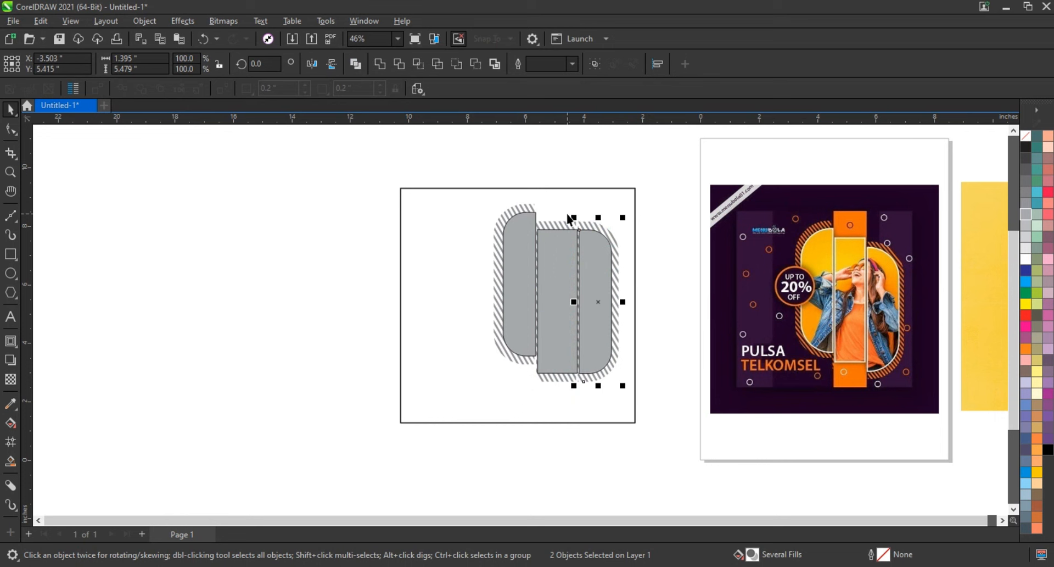
pyautogui.press('Down')
pyautogui.press('Down')
pyautogui.press('Down')
pyautogui.press('Down')
pyautogui.press('Down')
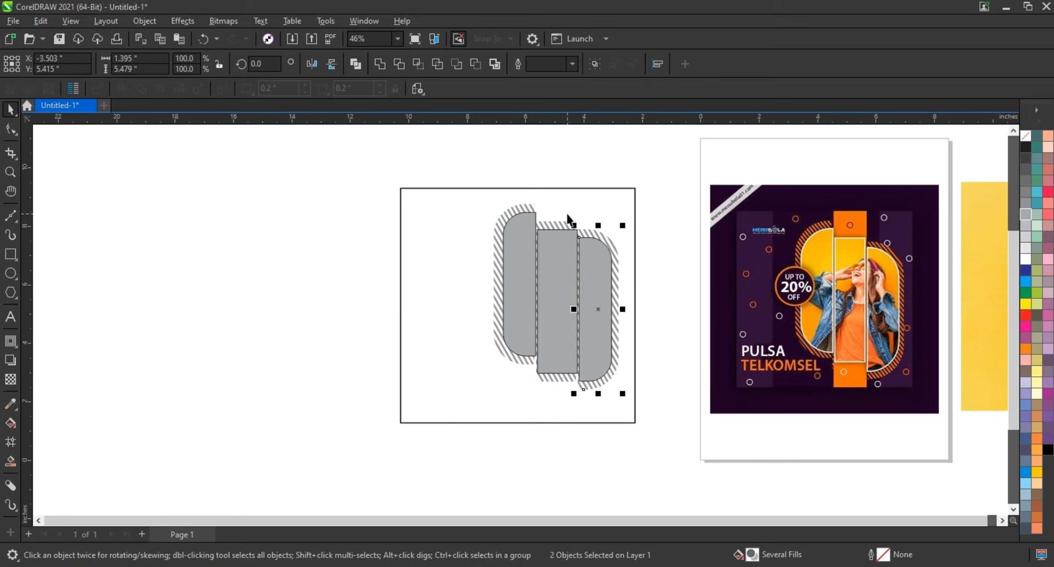
pyautogui.press('Down')
pyautogui.press('Down')
pyautogui.press('Down')
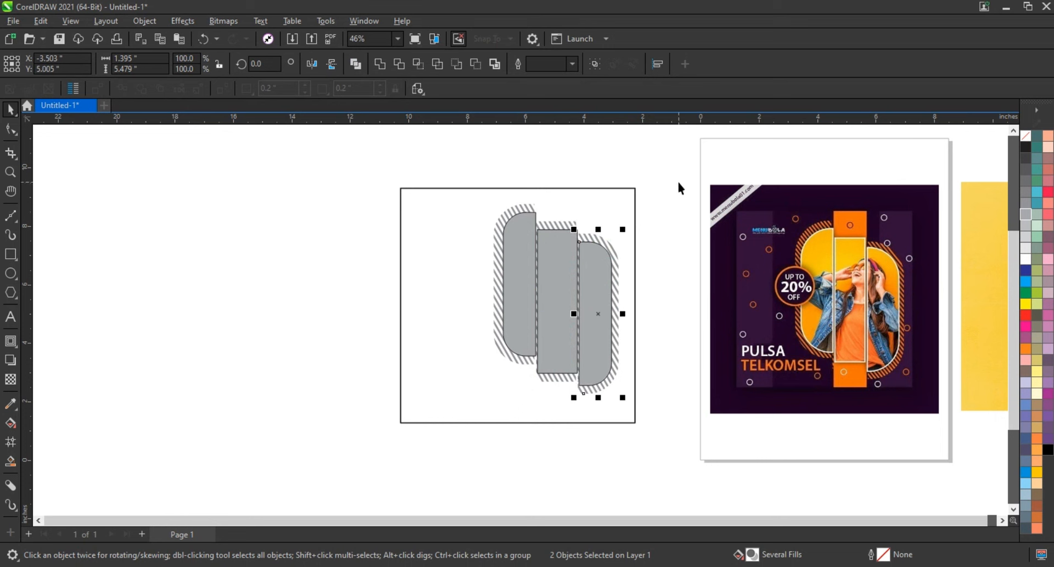
# Step: Fill the left and right striped sections with orange (C0 M60 Y100 K0)
pyautogui.click(677, 180)
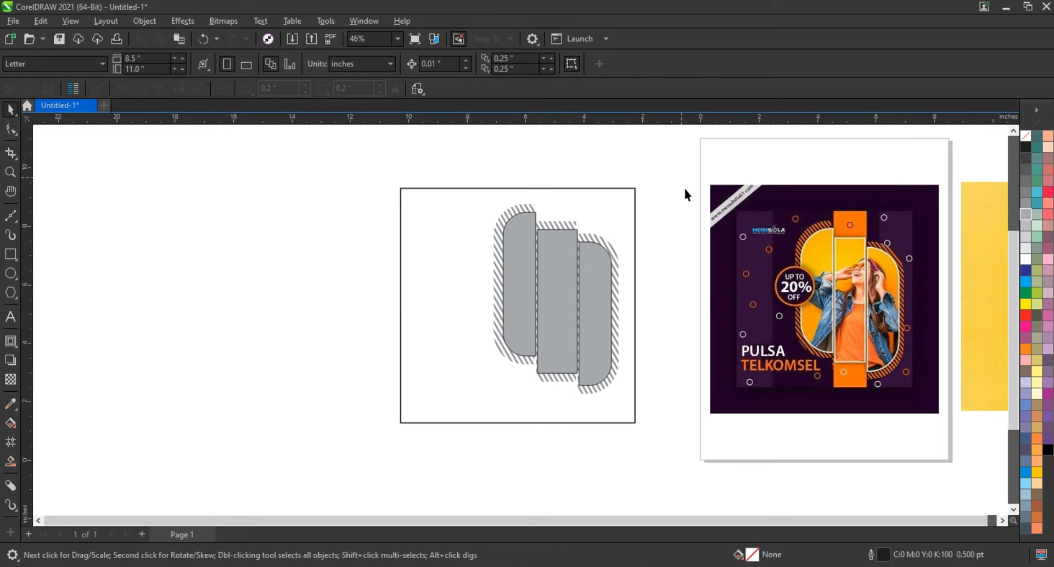
pyautogui.click(587, 236)
pyautogui.keyDown('shift'); pyautogui.click(531, 206); pyautogui.keyUp('shift')
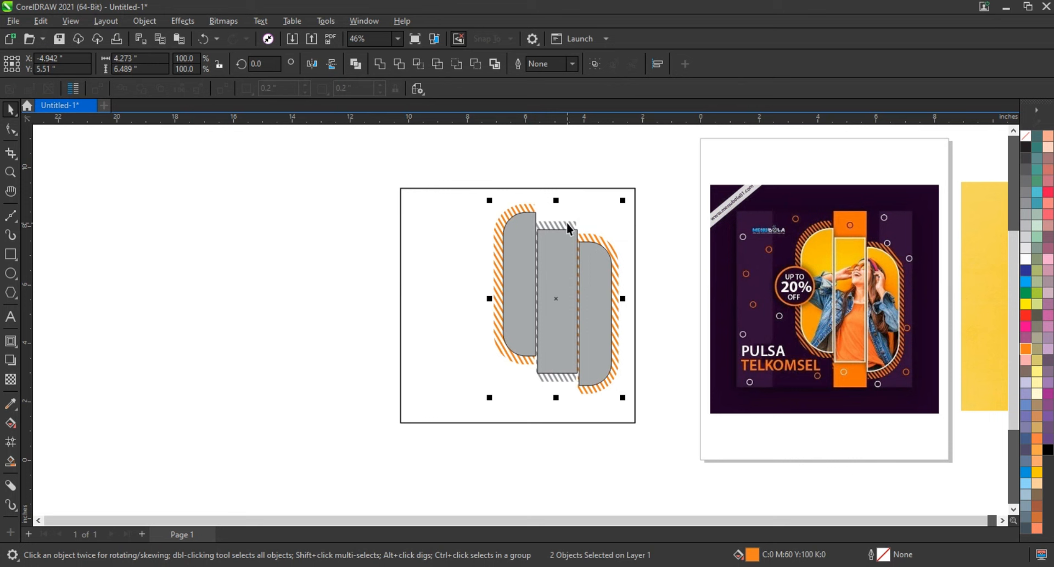
# Step: Combine the three grey sections into one curve and set its outline width to 4 pt
pyautogui.click(556, 251)
pyautogui.keyDown('shift'); pyautogui.click(523, 257); pyautogui.keyUp('shift')
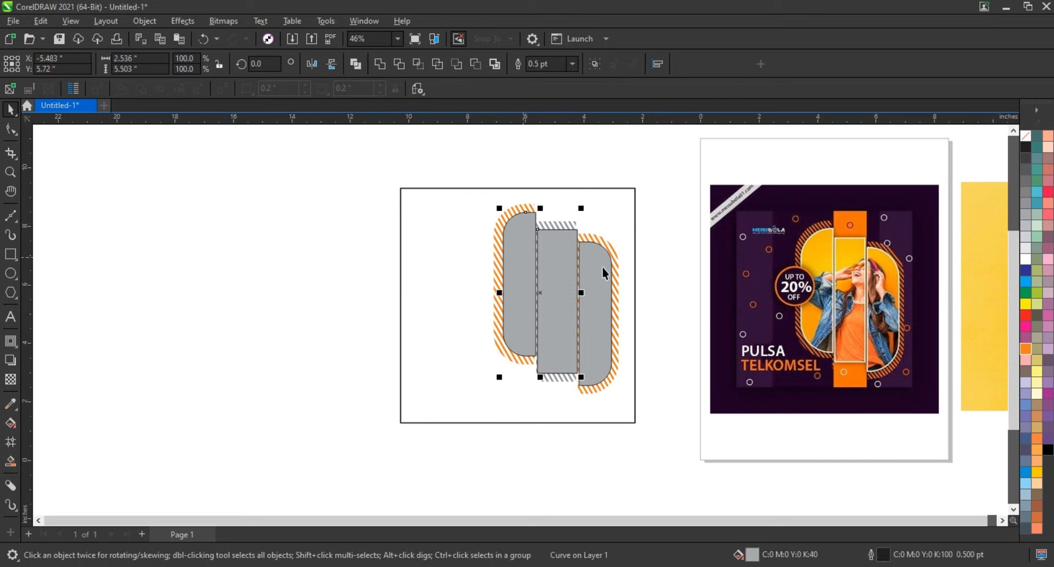
pyautogui.keyDown('shift'); pyautogui.click(604, 268); pyautogui.keyUp('shift')
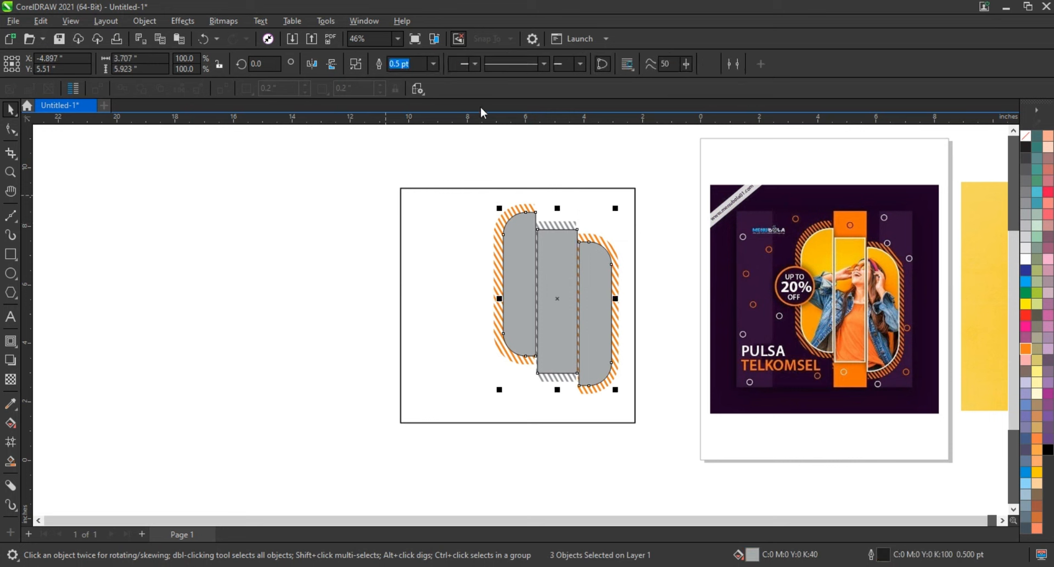
pyautogui.click(433, 64)
pyautogui.click(402, 157)
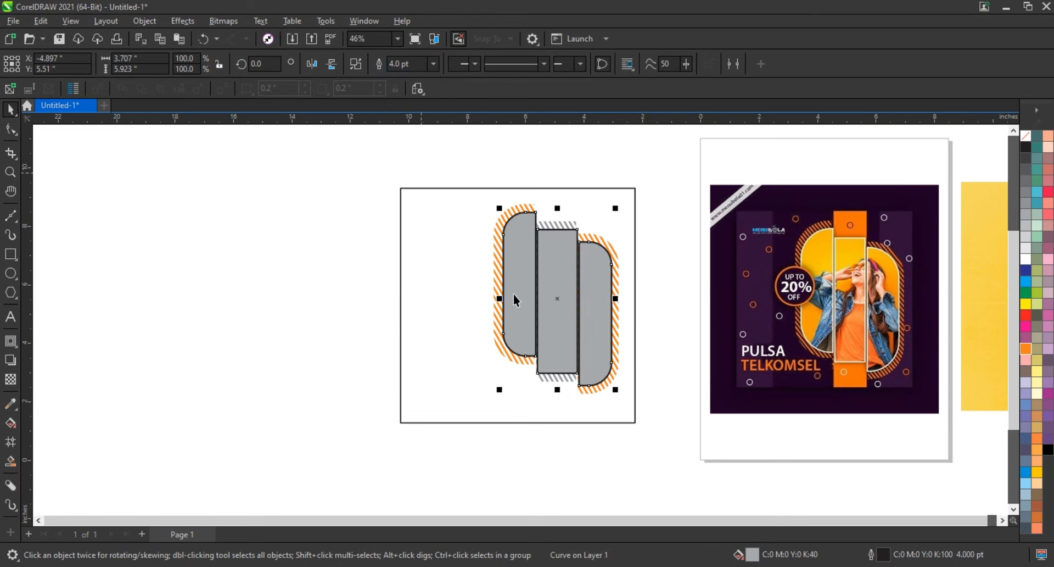
# Step: Place the grey curve's outline behind its fill and colour the outline white
pyautogui.press('F12')
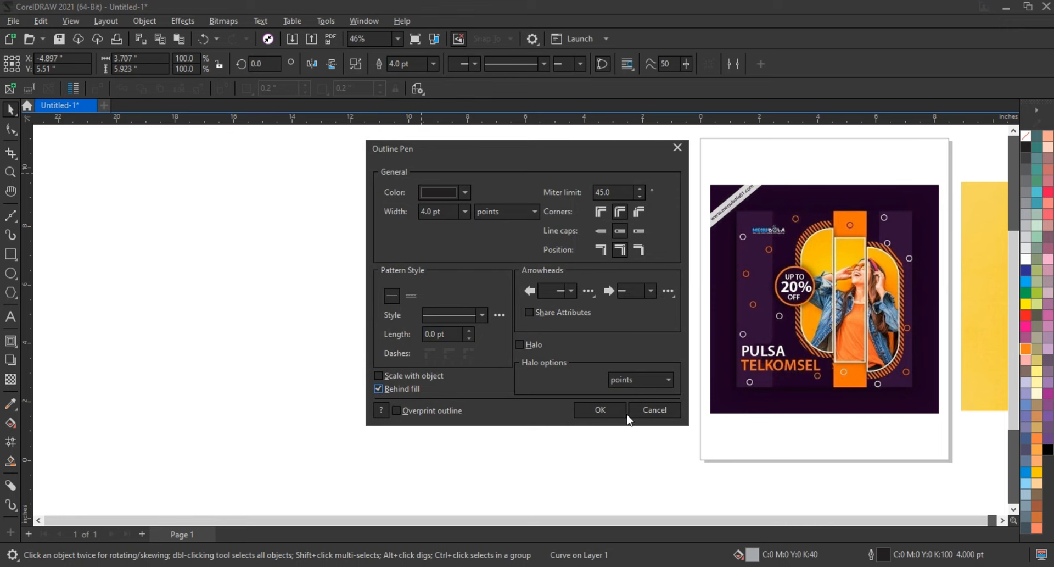
pyautogui.click(599, 409)
pyautogui.rightClick(1026, 266)
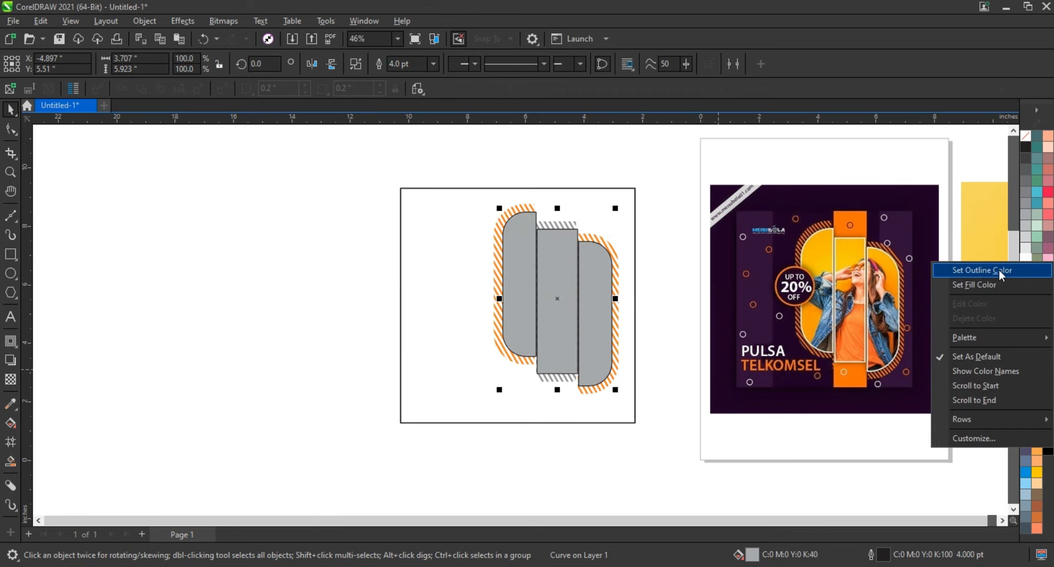
pyautogui.click(996, 272)
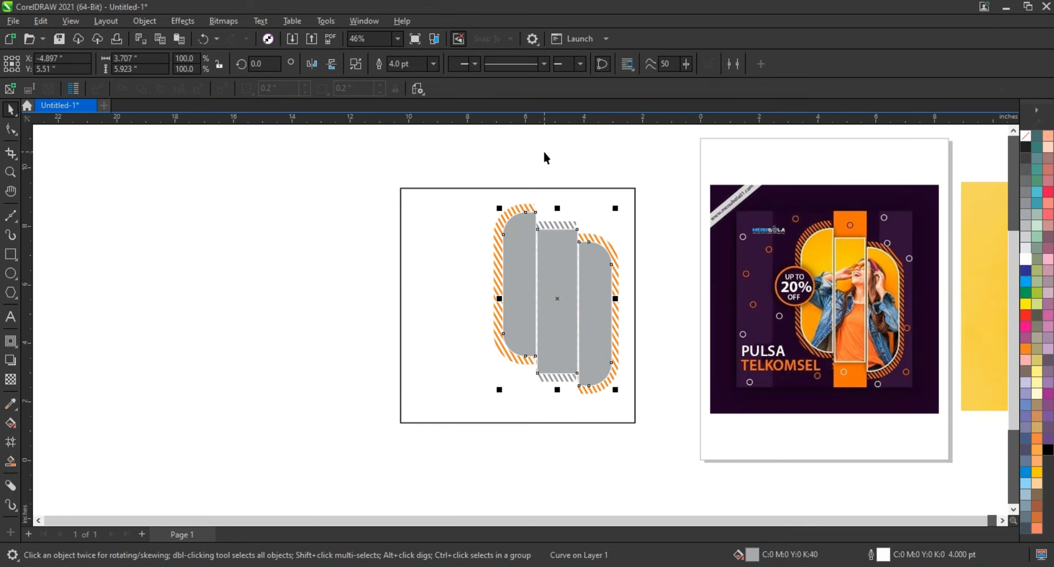
# Step: Break the combined grey curve apart into its three separate sections
pyautogui.click(545, 158)
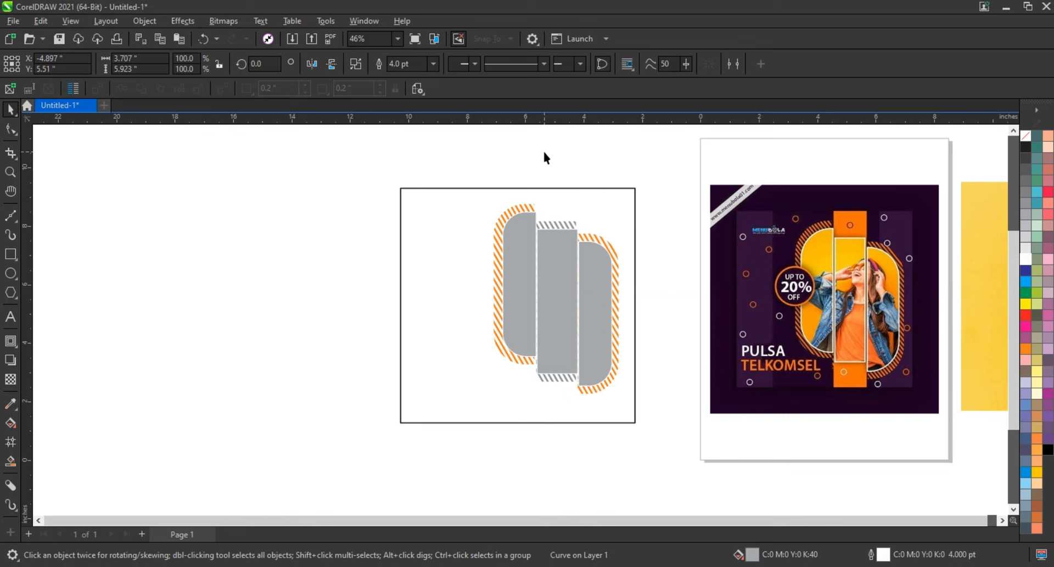
pyautogui.click(528, 241)
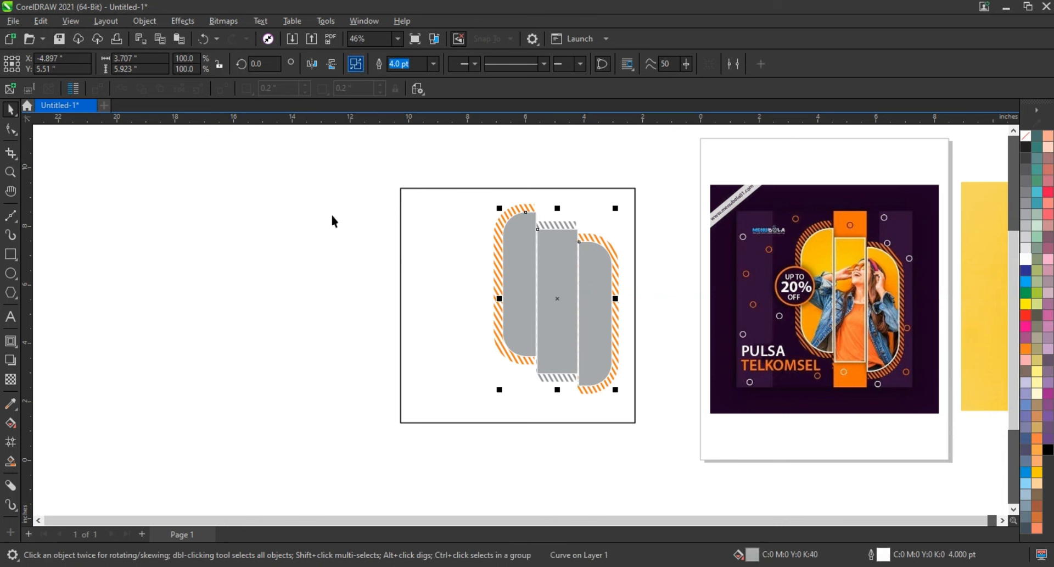
# Step: Move the left and right grey sections outward by about 0.04 in each and recombine all three sections into one curve
pyautogui.click(516, 268)
pyautogui.moveTo(516, 267); pyautogui.dragTo(514, 268)
pyautogui.click(608, 296)
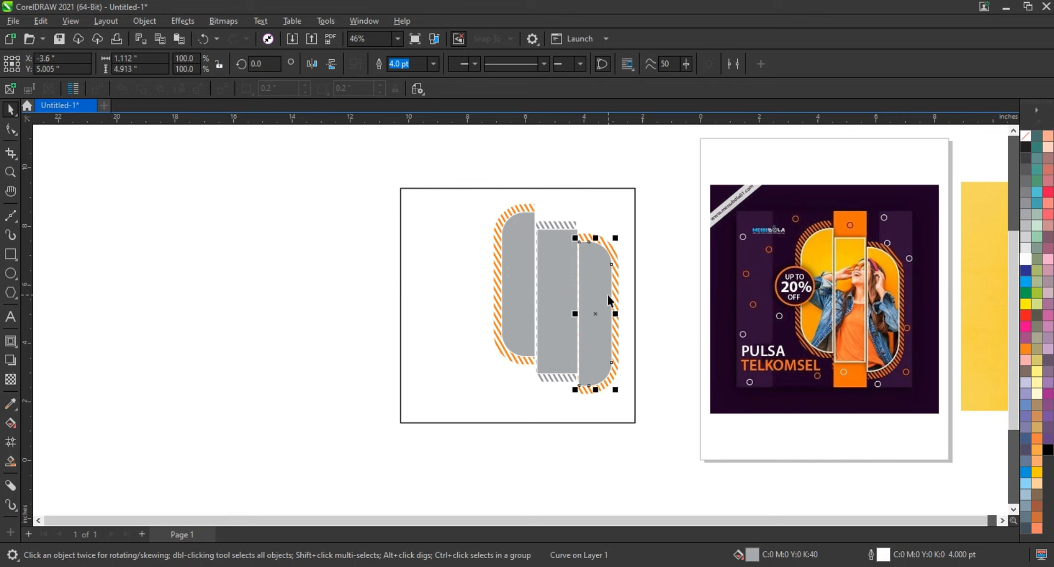
pyautogui.press('Right')
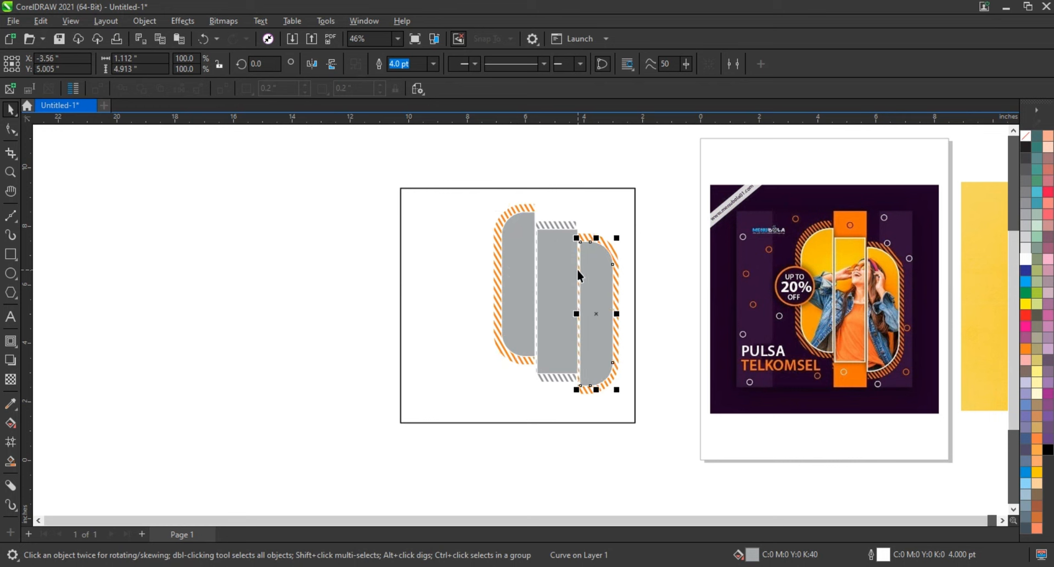
pyautogui.keyDown('shift'); pyautogui.click(524, 277); pyautogui.keyUp('shift')
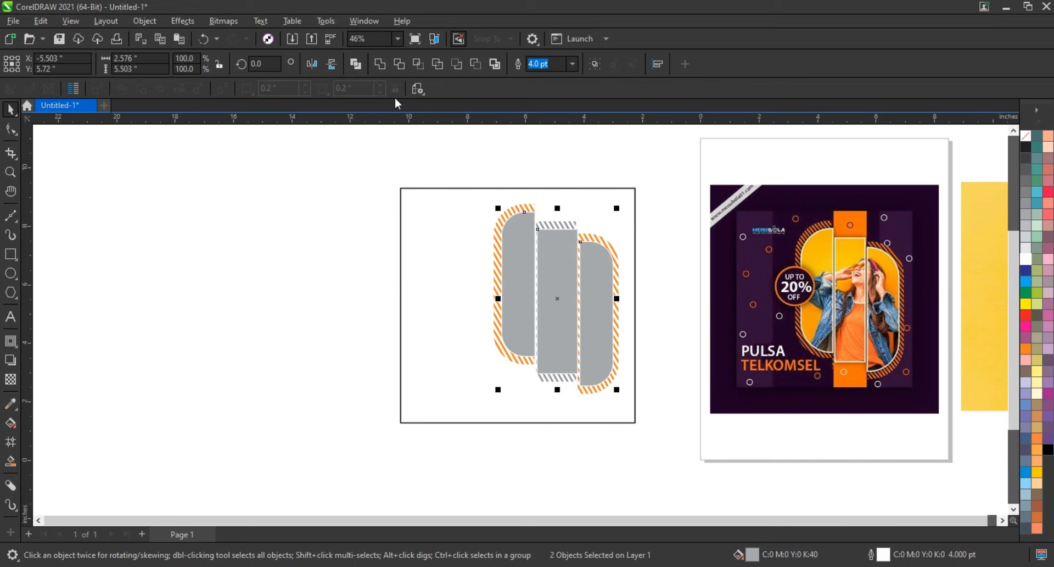
# Step: PowerClip the photo of the jumping woman inside the combined grey three-section curve
pyautogui.scroll(-1, 323, 324)
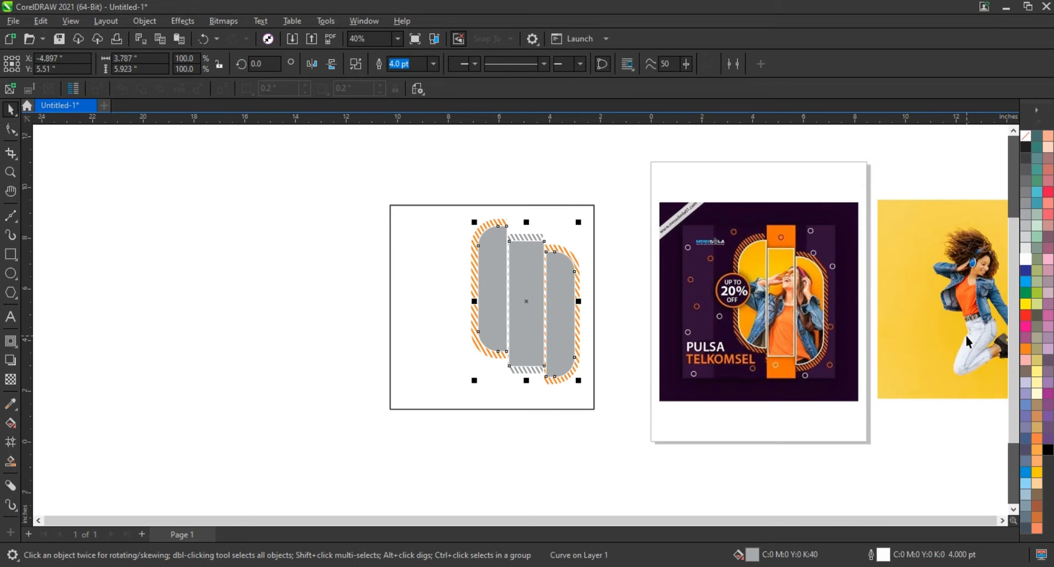
pyautogui.rightClick(967, 335)
pyautogui.click(922, 361)
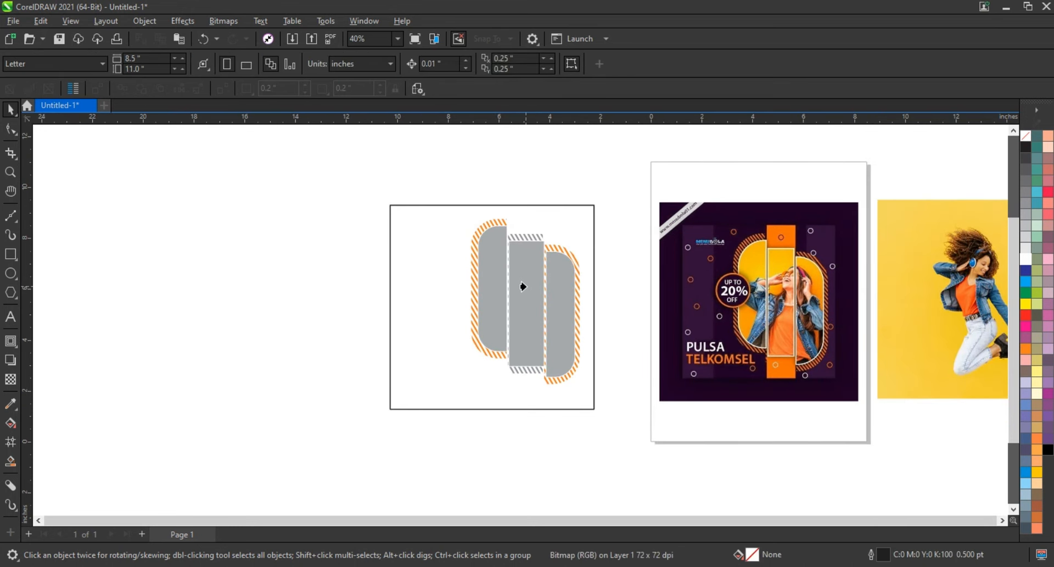
pyautogui.click(525, 287)
pyautogui.click(353, 281)
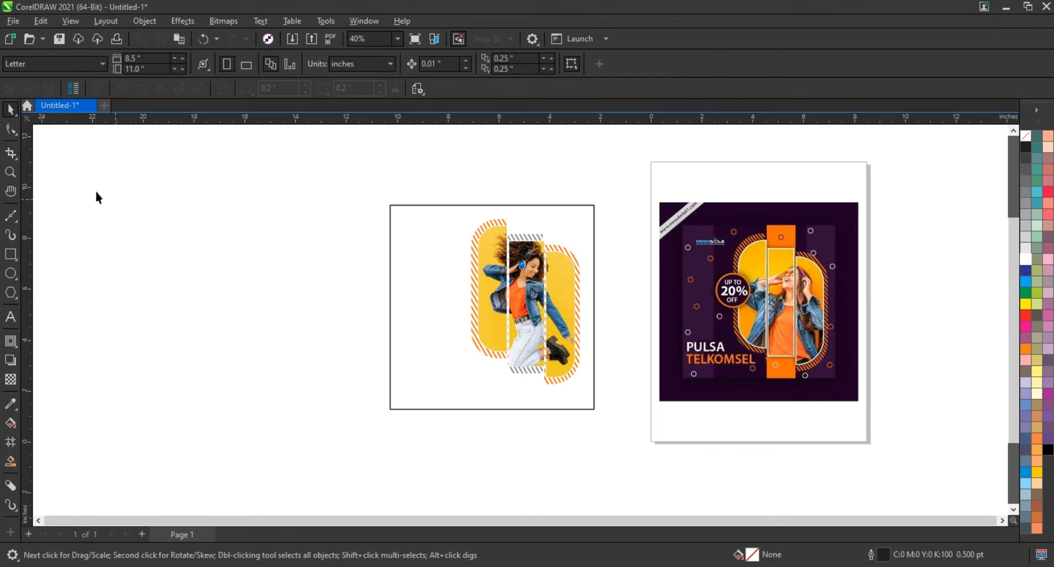
# Step: Delete the grey striped section behind the middle part of the photo frame
pyautogui.click(10, 171)
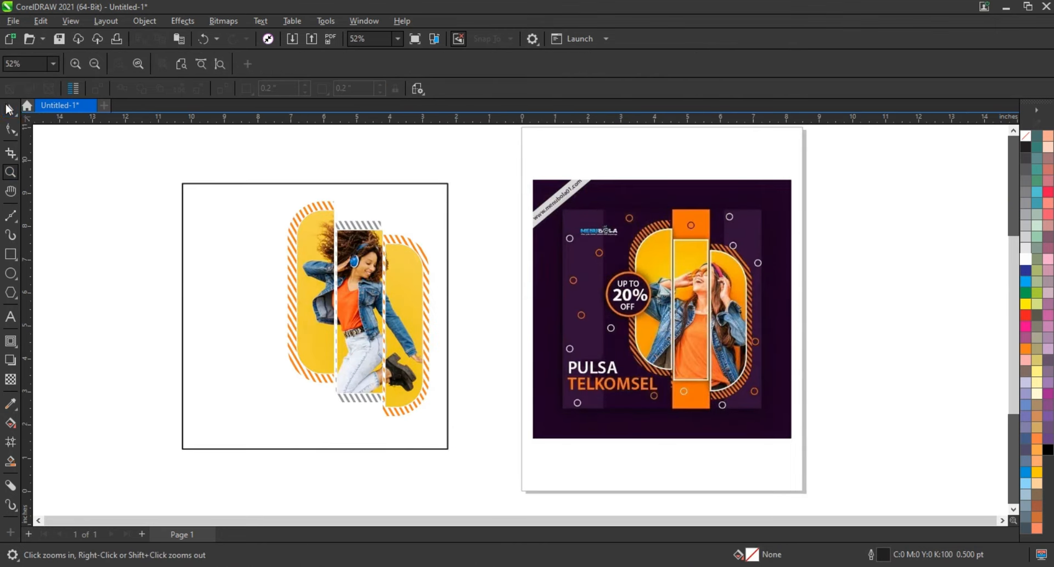
pyautogui.click(10, 109)
pyautogui.click(360, 221)
pyautogui.press('Escape')
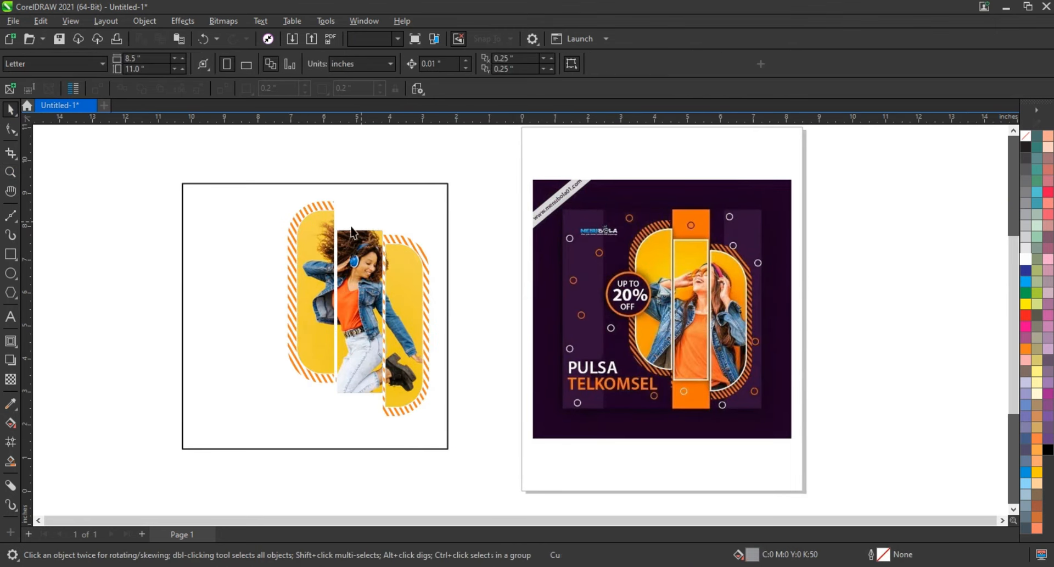
# Step: Draw an orange (C0 M60 Y100 K0) vertical bar about 1.32 by 8.17 in over the middle section and place it behind the photo
pyautogui.click(10, 254)
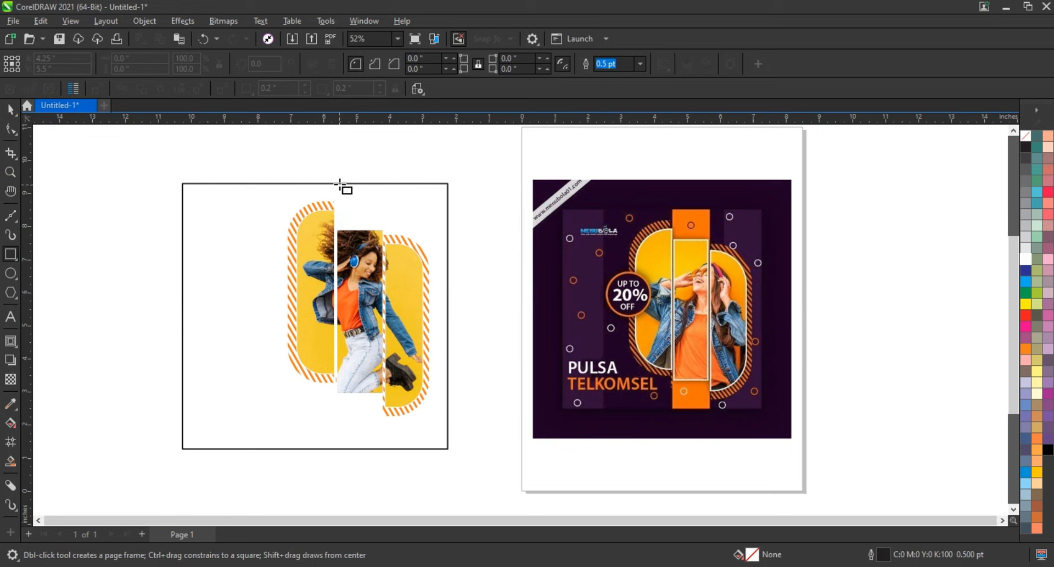
pyautogui.moveTo(339, 179); pyautogui.dragTo(383, 449)
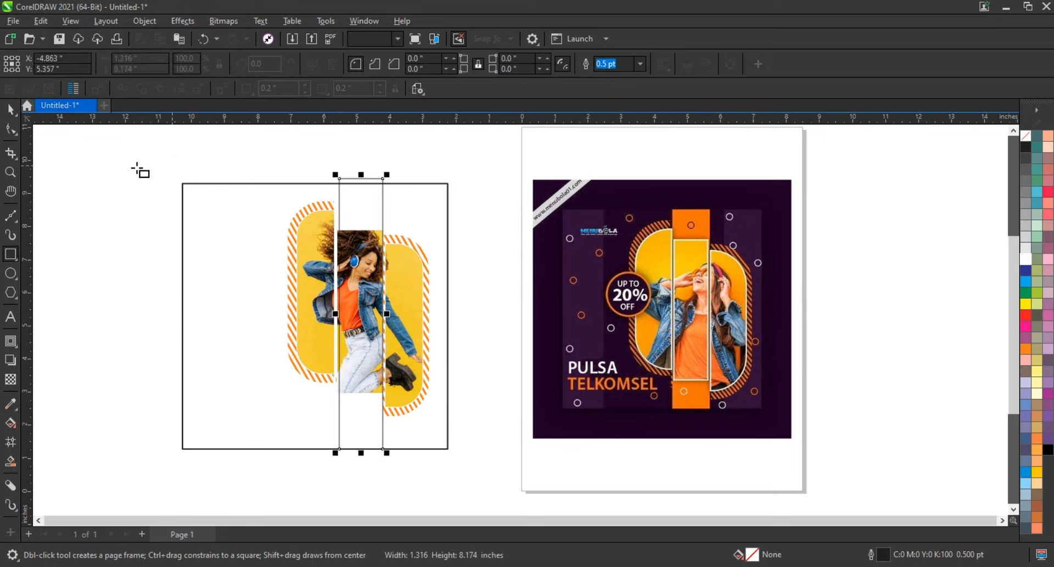
pyautogui.press('space')
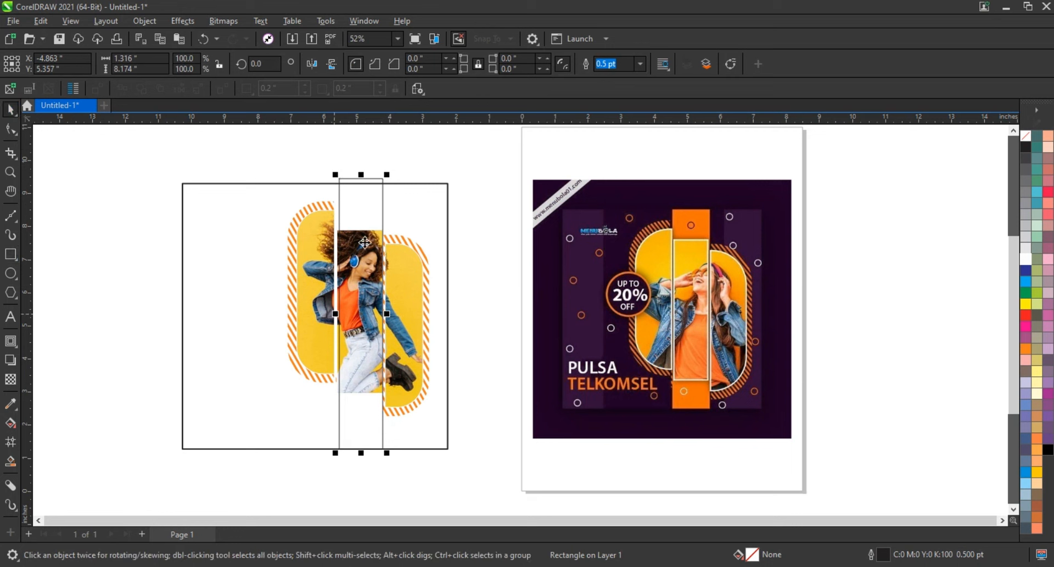
pyautogui.click(1026, 350)
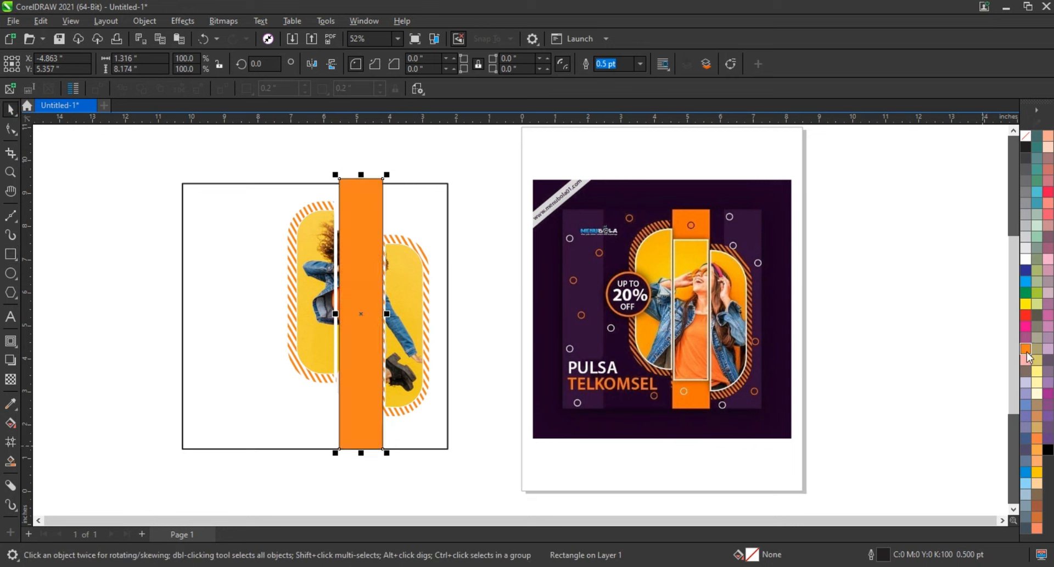
pyautogui.hotkey('ctrl', 'pagedown')
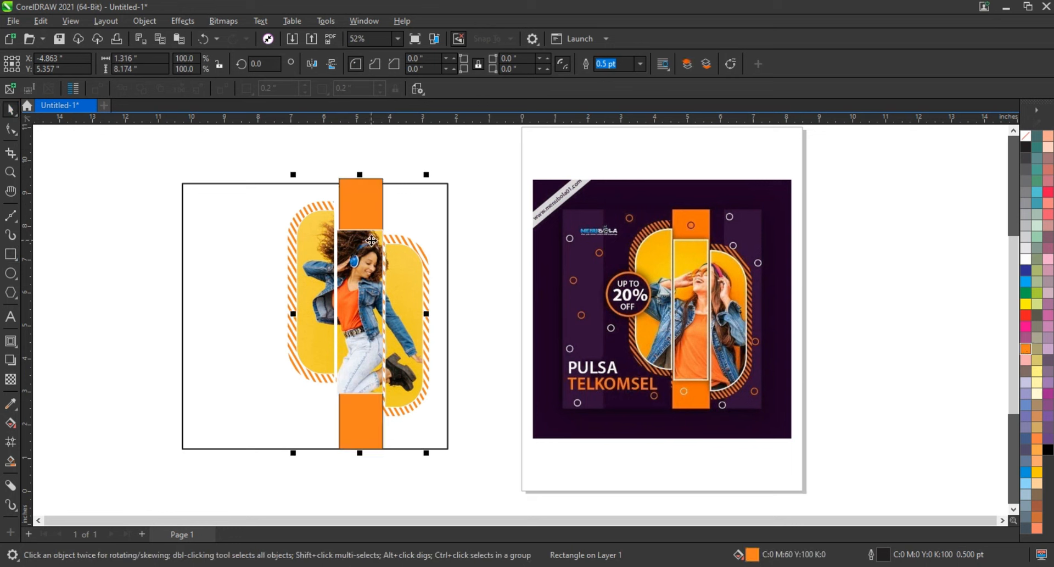
# Step: Centre the orange bar horizontally on the photo frame and remove its outline
pyautogui.keyDown('shift'); pyautogui.click(376, 253); pyautogui.keyUp('shift')
pyautogui.press('c')
pyautogui.click(439, 156)
pyautogui.click(378, 199)
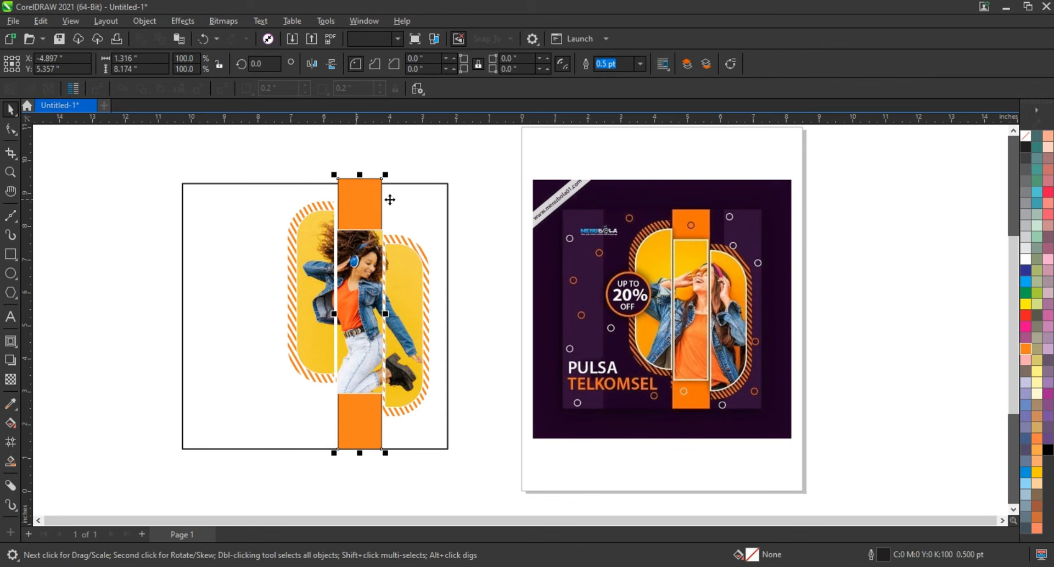
pyautogui.rightClick(1027, 138)
pyautogui.click(983, 142)
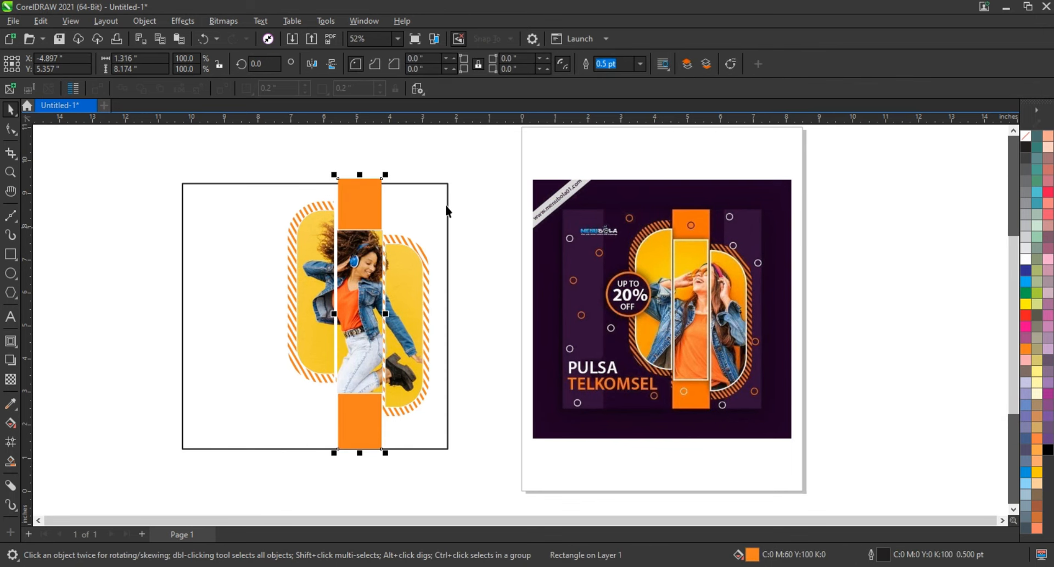
# Step: Align the orange bar to the background square's upper edge and shorten it to end at the square's lower edge
pyautogui.keyDown('shift'); pyautogui.click(448, 201); pyautogui.keyUp('shift')
pyautogui.click(357, 440)
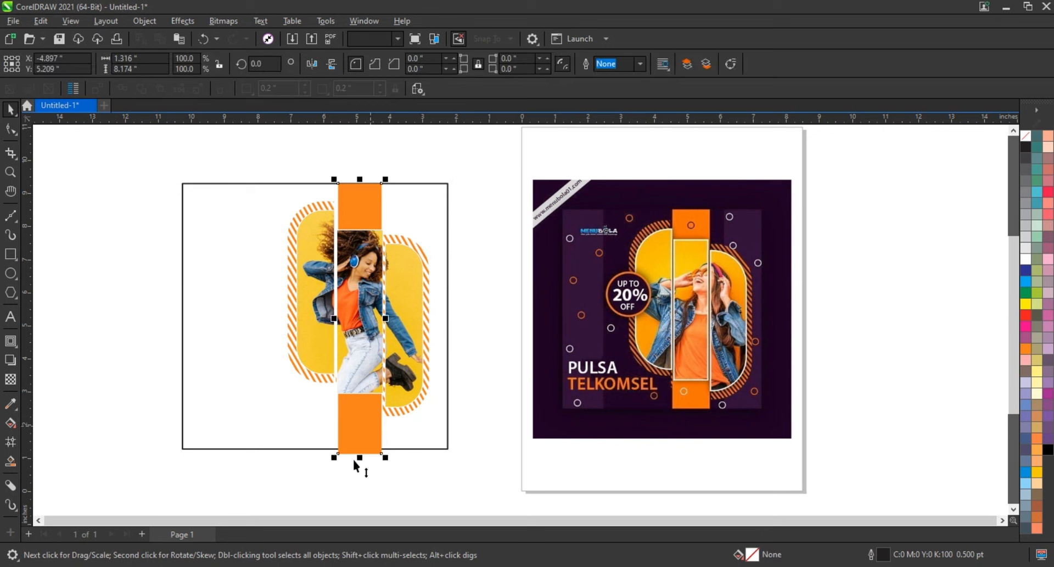
pyautogui.click(359, 454)
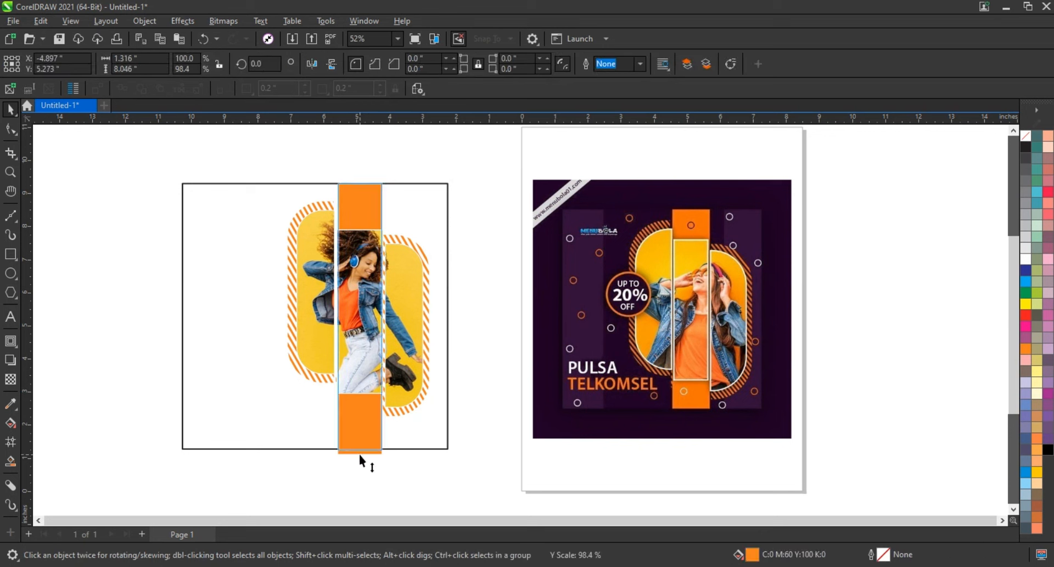
pyautogui.click(87, 421)
# Step: Sample the dark purple (#210126) from the reference poster and fill the background square with it
pyautogui.click(11, 405)
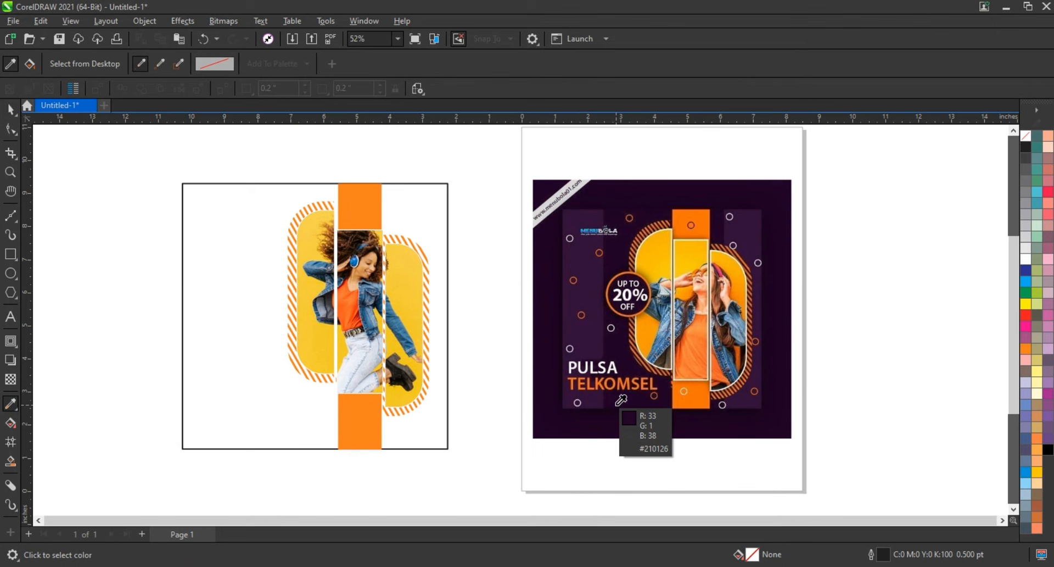
pyautogui.click(621, 399)
pyautogui.click(431, 438)
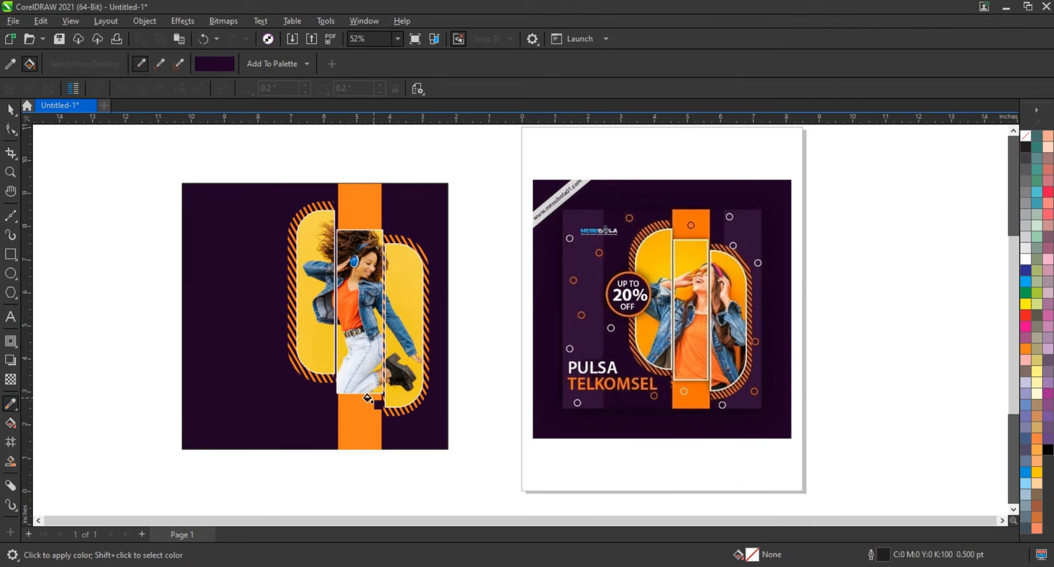
# Step: Duplicate the background square as a centred copy narrowed to about 5.09 in wide
pyautogui.click(10, 109)
pyautogui.click(219, 318)
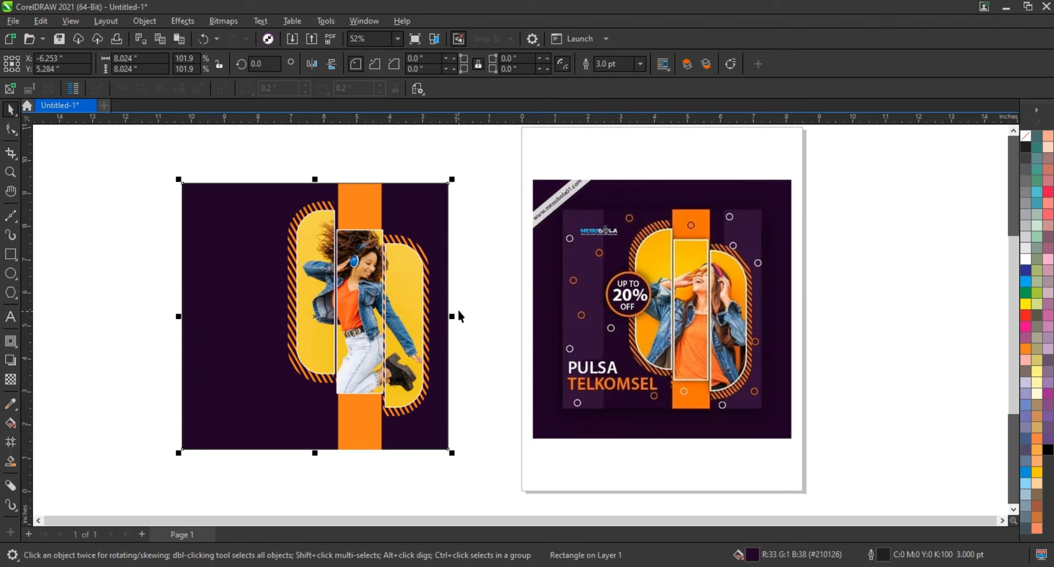
pyautogui.moveTo(452, 317); pyautogui.dragTo(403, 316)
pyautogui.hotkey('shift', 'pagedown')
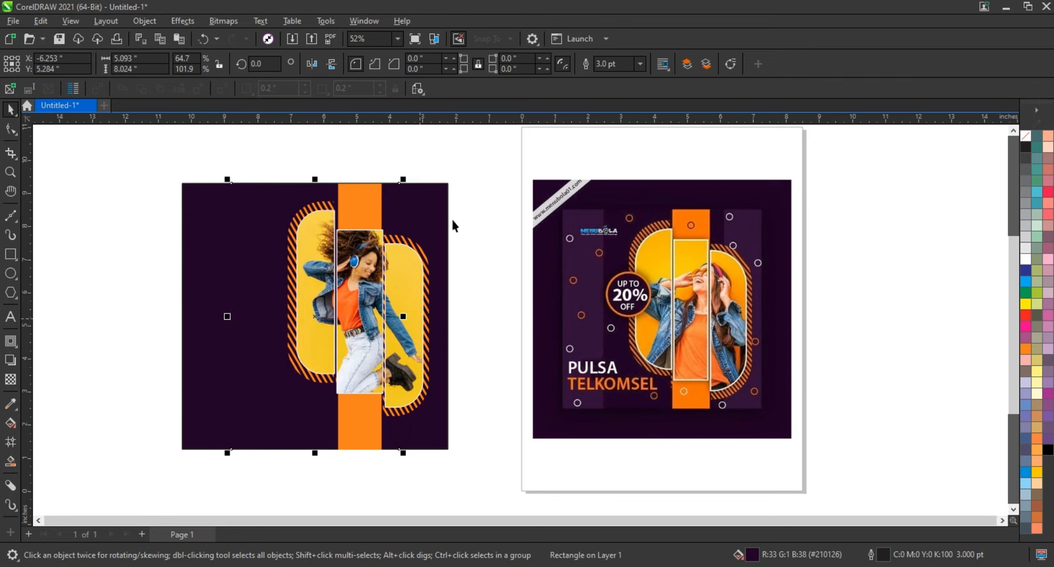
pyautogui.hotkey('ctrl', 'z')
# Step: Fill the full-size square with the reference poster's lighter purple (#320F39) and place it behind the narrow dark copy
pyautogui.click(10, 404)
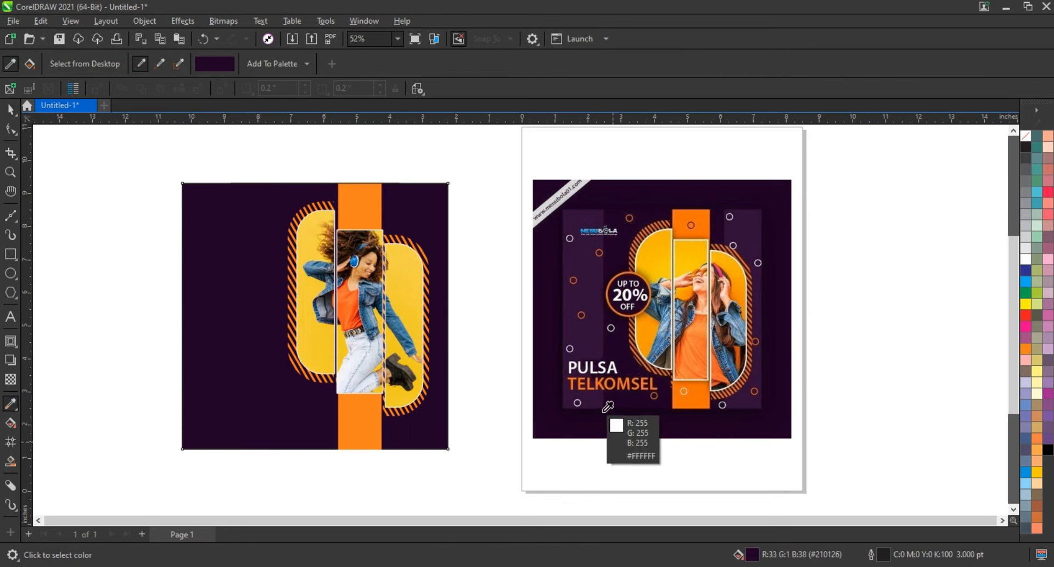
pyautogui.click(601, 406)
pyautogui.click(197, 412)
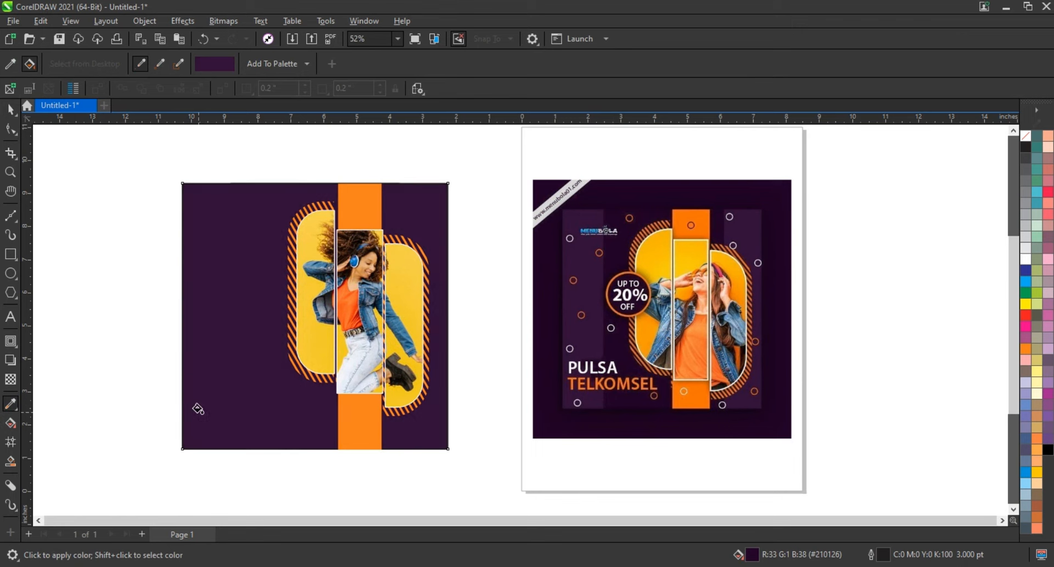
pyautogui.press('space')
pyautogui.hotkey('ctrl', 'pagedown')
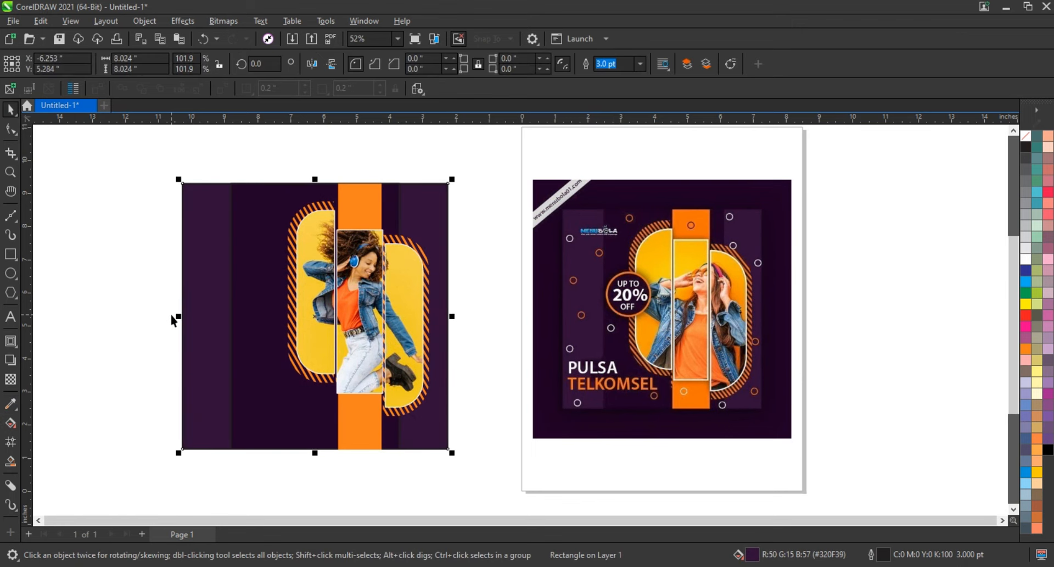
# Step: Remove the outline from the narrow dark purple rectangle in the middle of the background
pyautogui.click(169, 317)
pyautogui.click(236, 262)
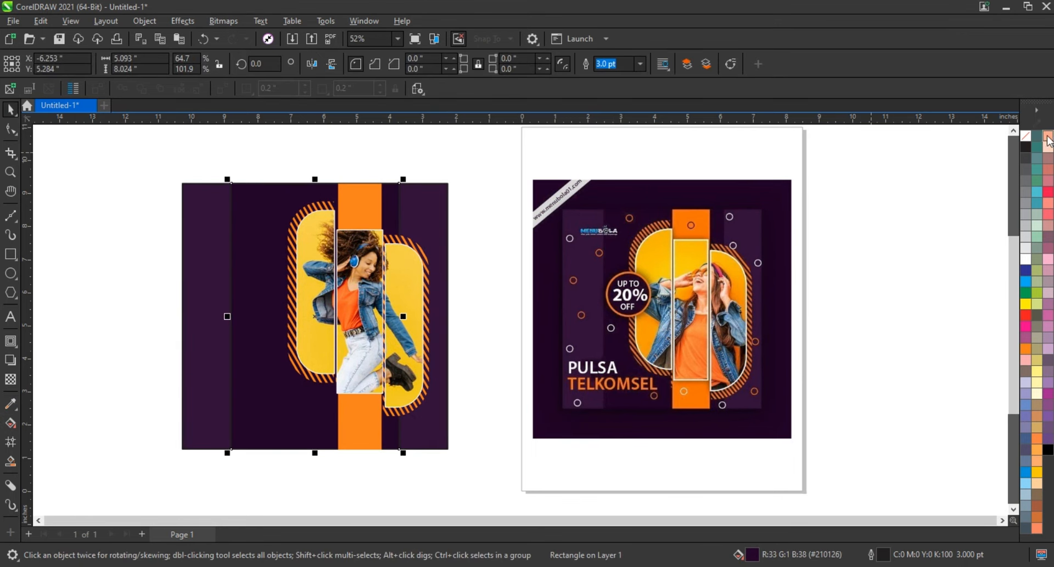
pyautogui.rightClick(1048, 140)
pyautogui.click(958, 142)
# Step: Set the white outline width of the three-section photo frame to 6 pt
pyautogui.click(392, 279)
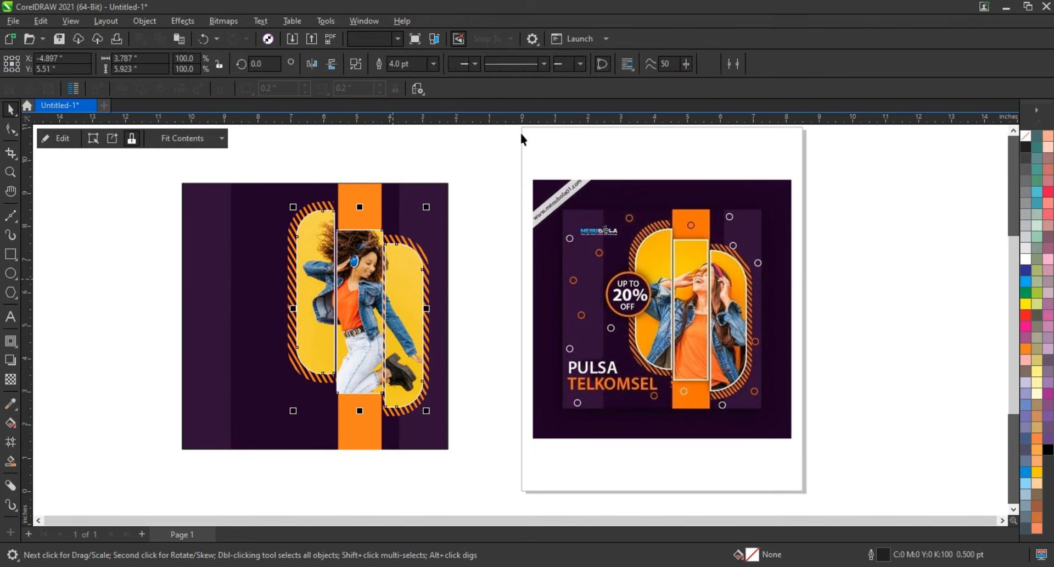
pyautogui.click(434, 64)
pyautogui.click(410, 160)
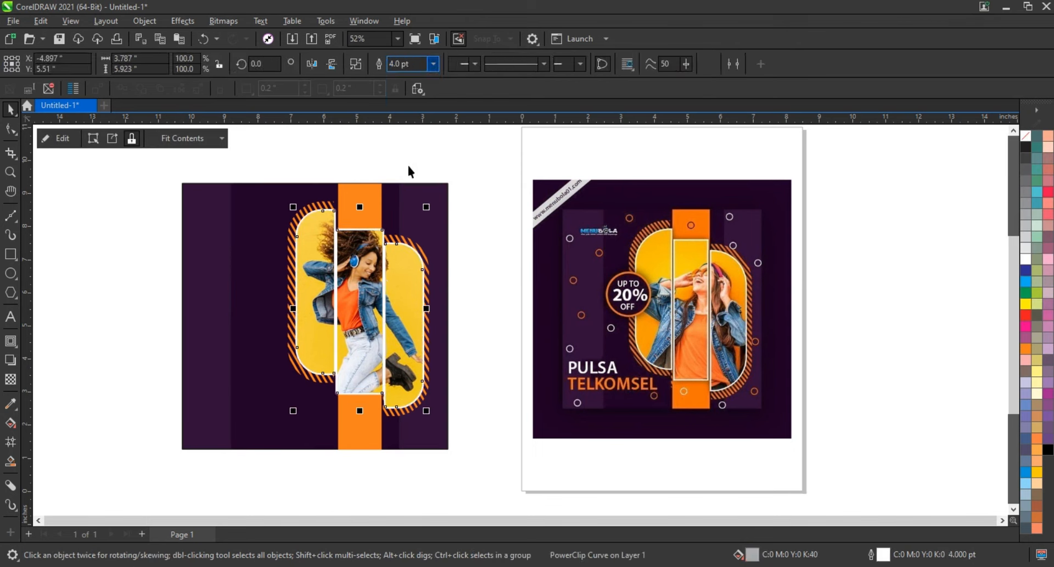
pyautogui.hotkey('ctrl', 'z')
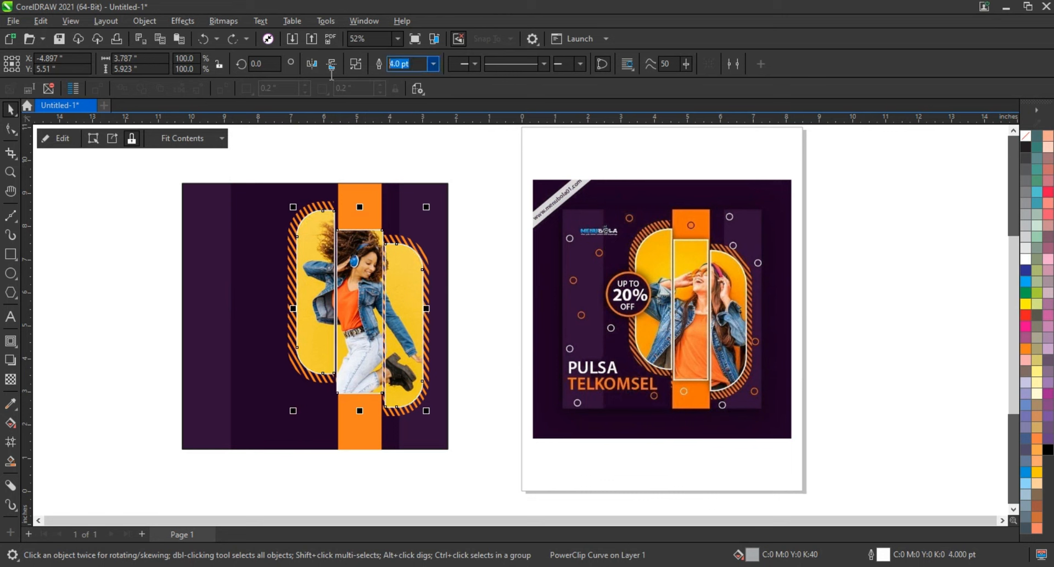
pyautogui.write('6')
pyautogui.press('Return')
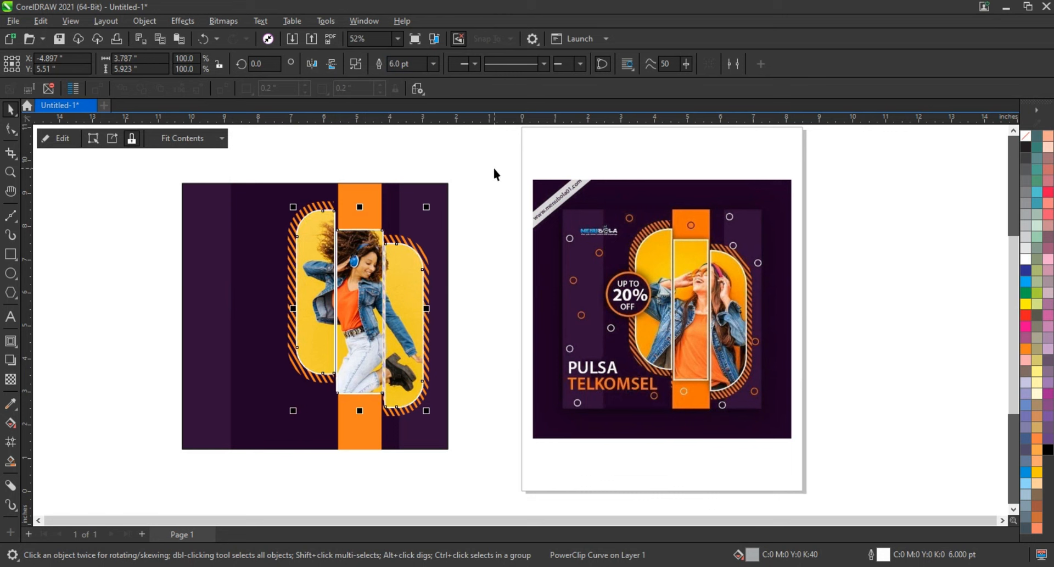
pyautogui.click(493, 168)
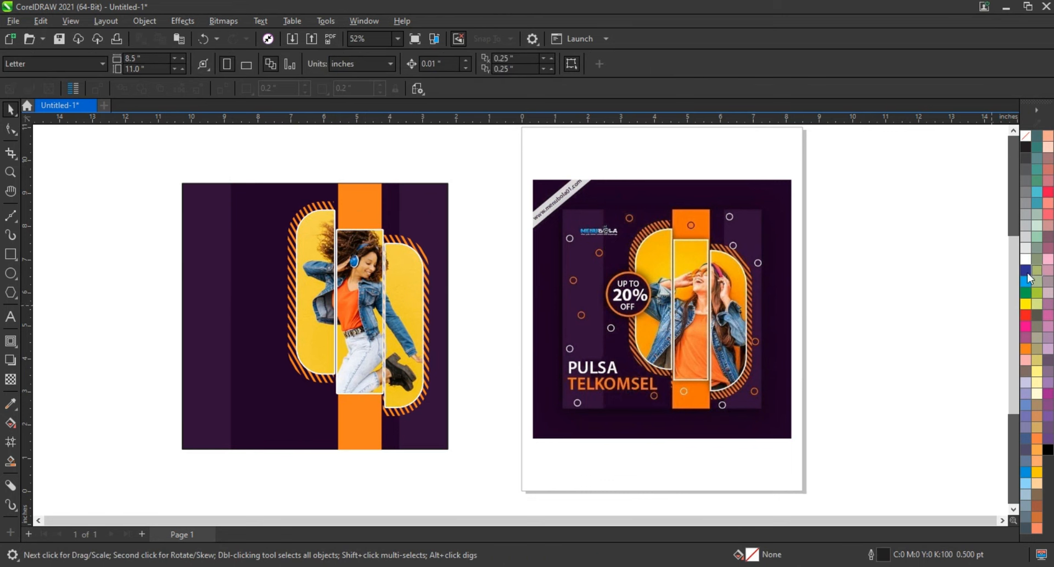
pyautogui.click(10, 171)
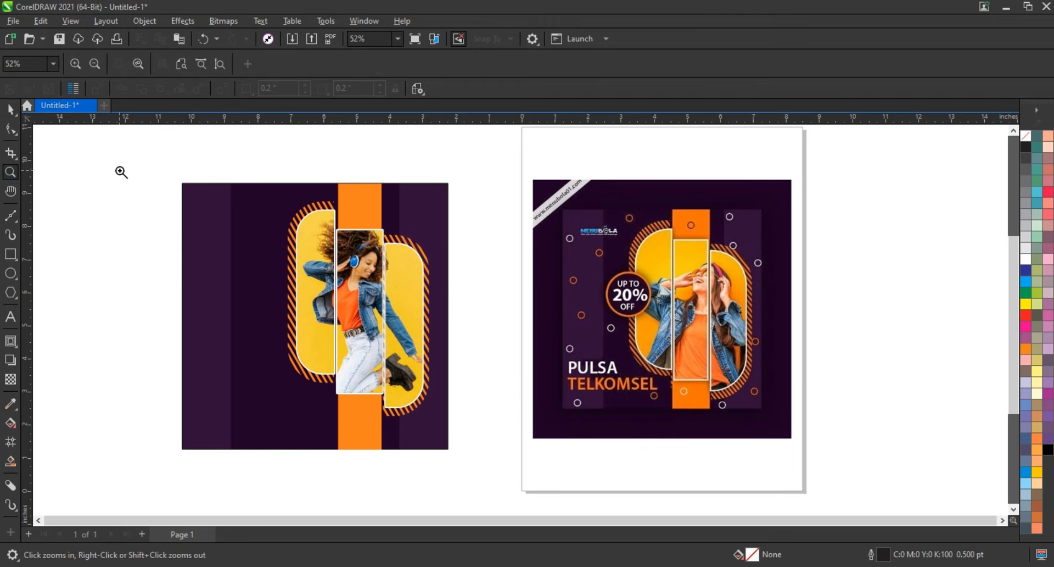
pyautogui.moveTo(119, 170); pyautogui.dragTo(802, 461)
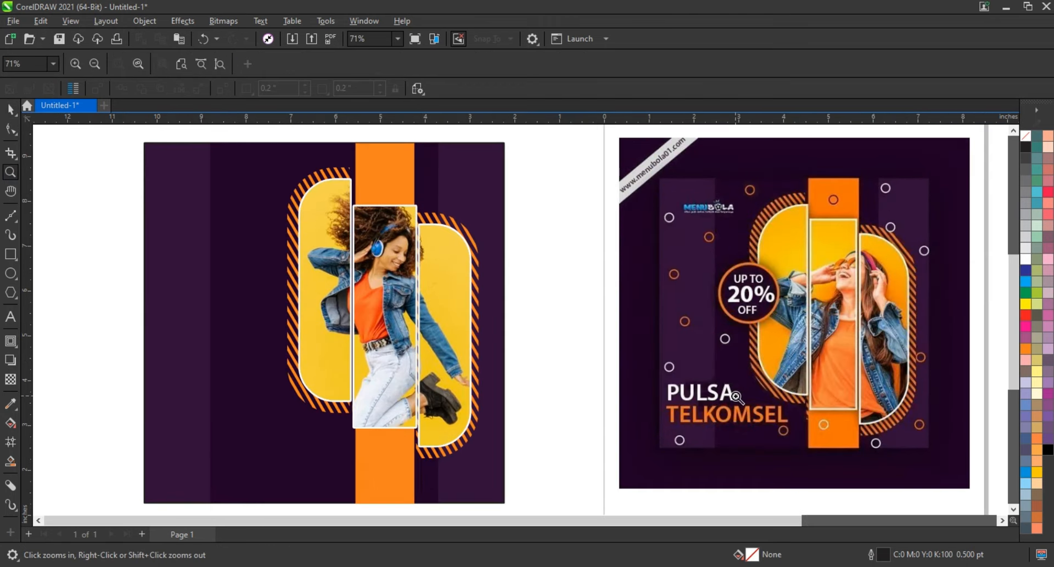
pyautogui.click(9, 109)
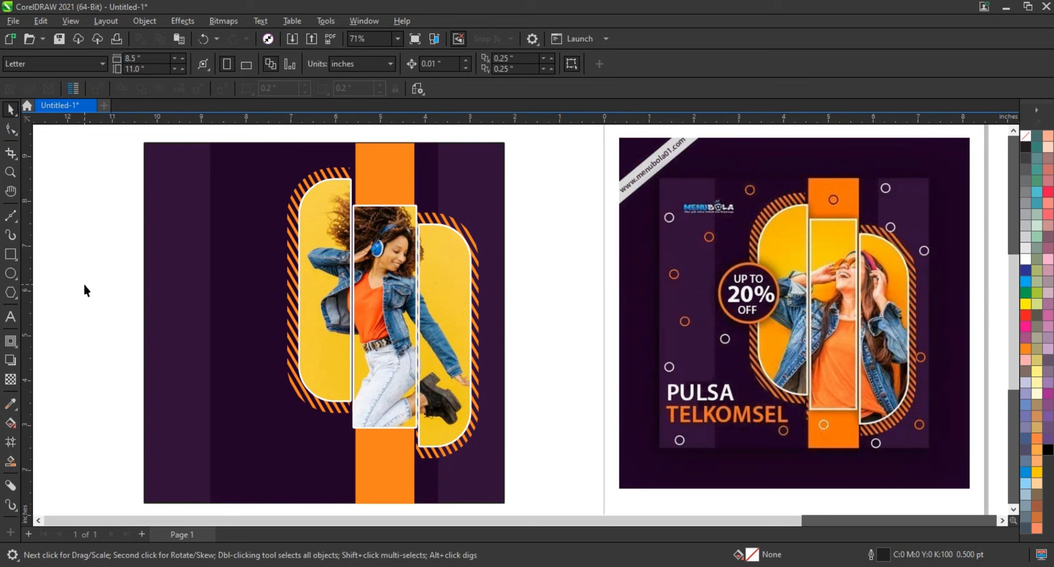